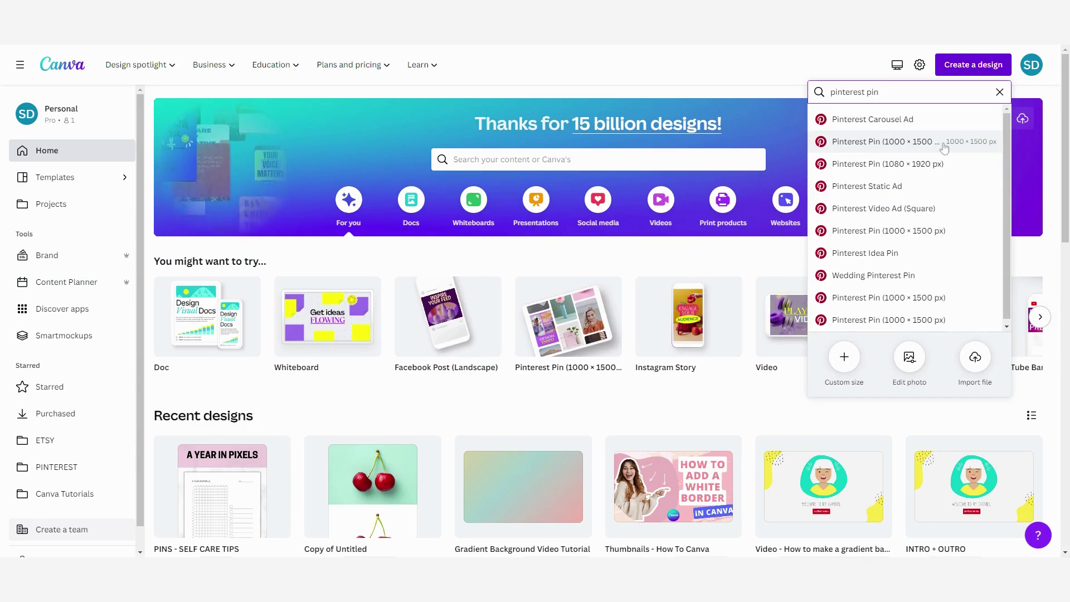
Create a new Pinterest Pin design sized 1000 × 1500 px
{"action": "left_click", "coordinate": [849, 146]}
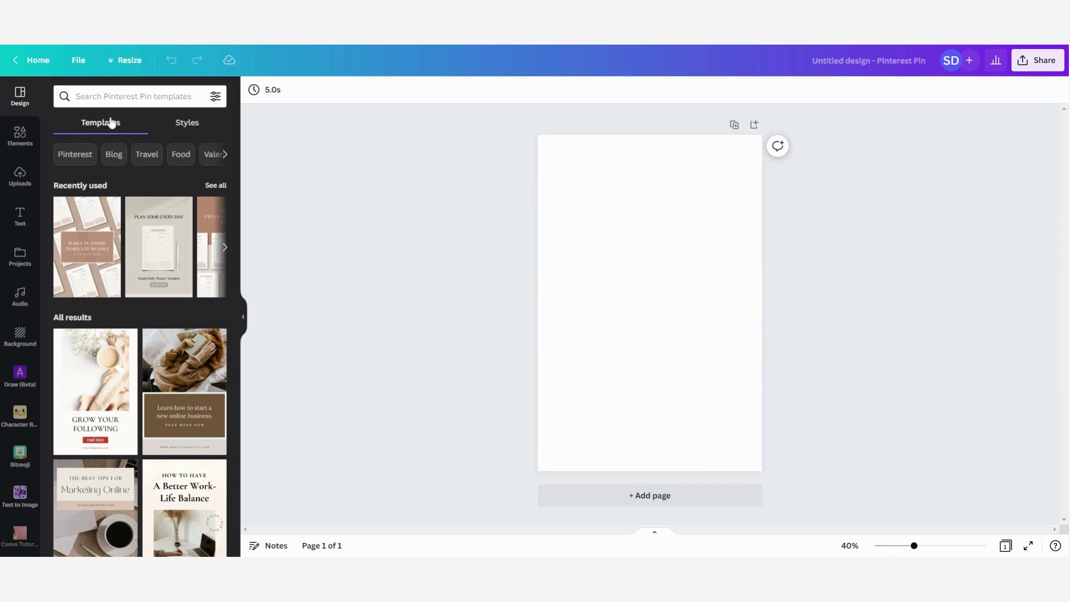
Look through the Pinterest Pin templates and the previously uploaded images for material to use on the pin
{"action": "scroll", "coordinate": [156, 259], "scroll_direction": "down", "scroll_amount": 1}
{"action": "scroll", "coordinate": [156, 259], "scroll_direction": "down", "scroll_amount": 2}
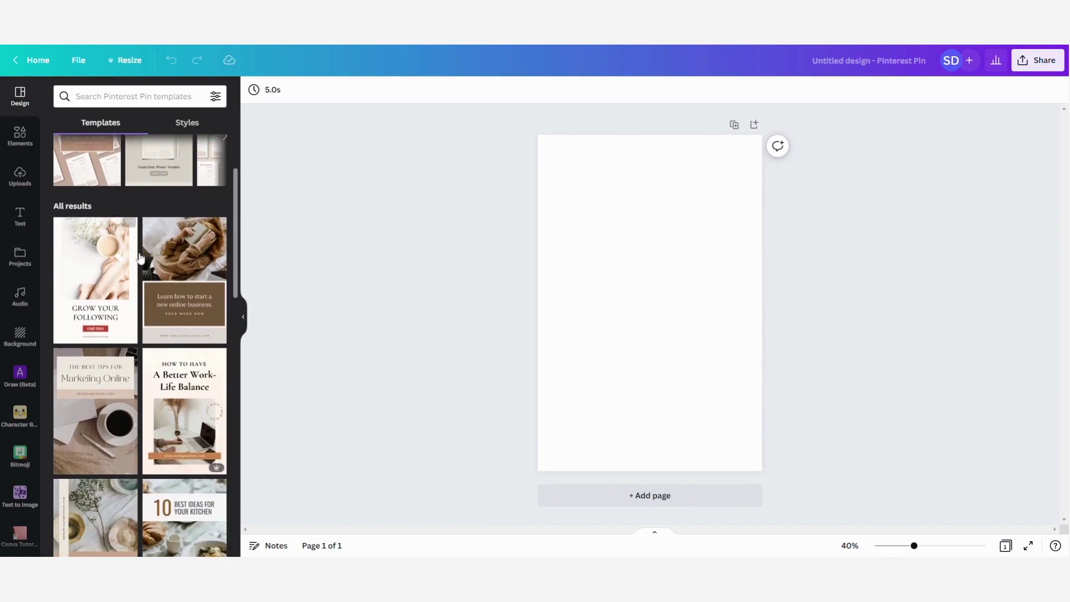
{"action": "scroll", "coordinate": [139, 257], "scroll_direction": "down", "scroll_amount": 7}
{"action": "scroll", "coordinate": [139, 257], "scroll_direction": "up", "scroll_amount": 10}
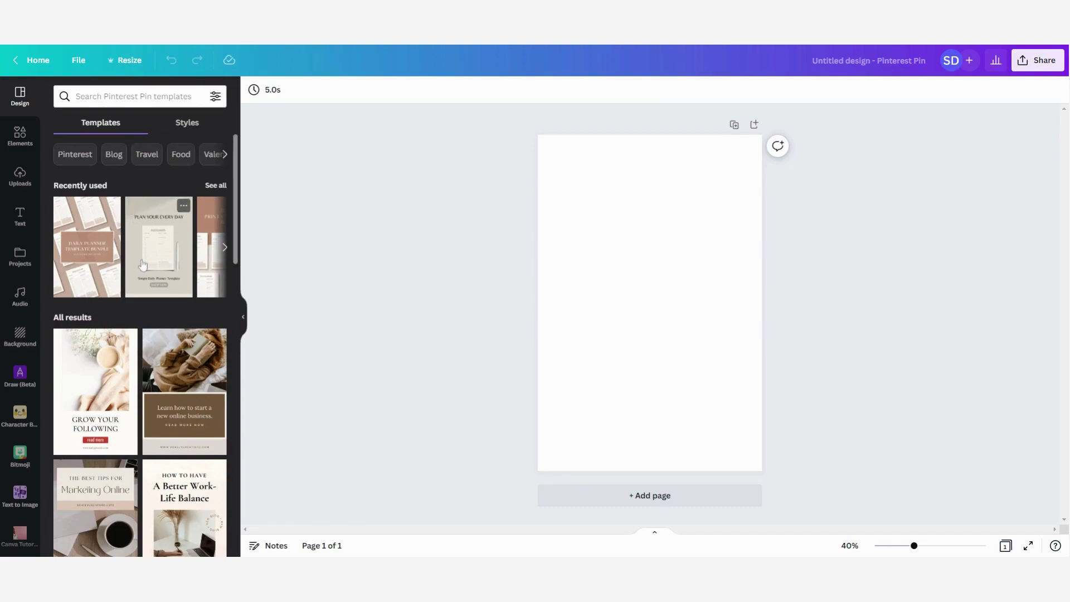
{"action": "scroll", "coordinate": [140, 257], "scroll_direction": "down", "scroll_amount": 9}
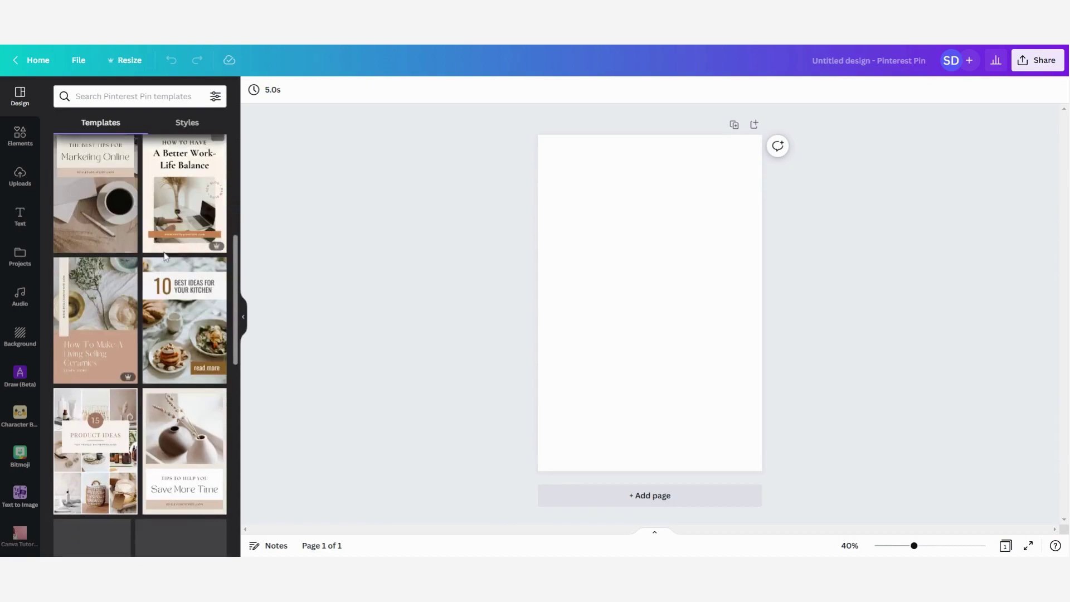
{"action": "scroll", "coordinate": [133, 225], "scroll_direction": "down", "scroll_amount": 3}
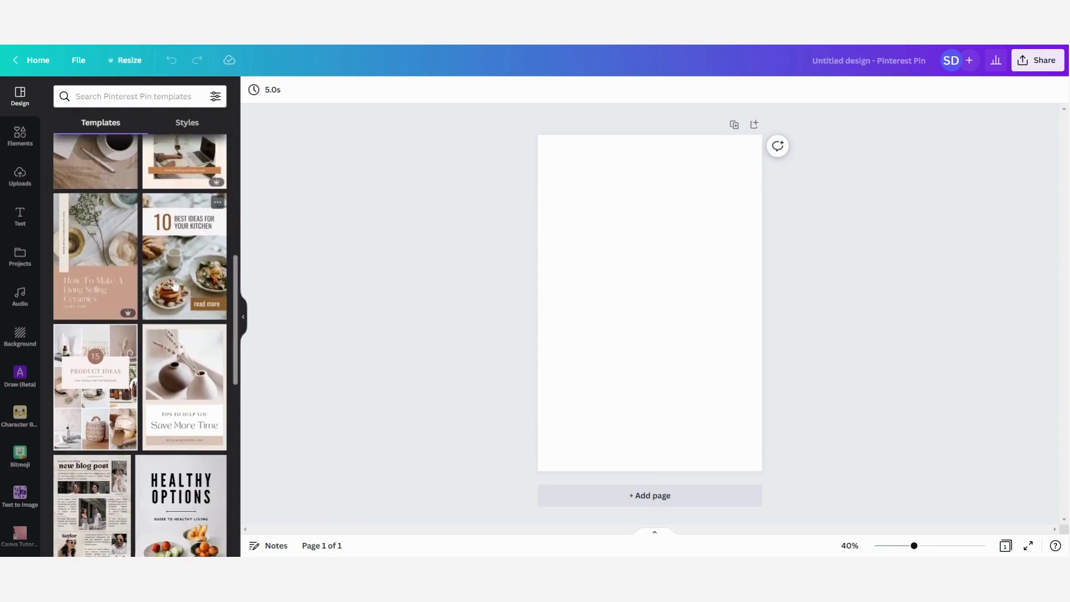
{"action": "scroll", "coordinate": [177, 297], "scroll_direction": "down", "scroll_amount": 2}
{"action": "scroll", "coordinate": [175, 301], "scroll_direction": "up", "scroll_amount": 2}
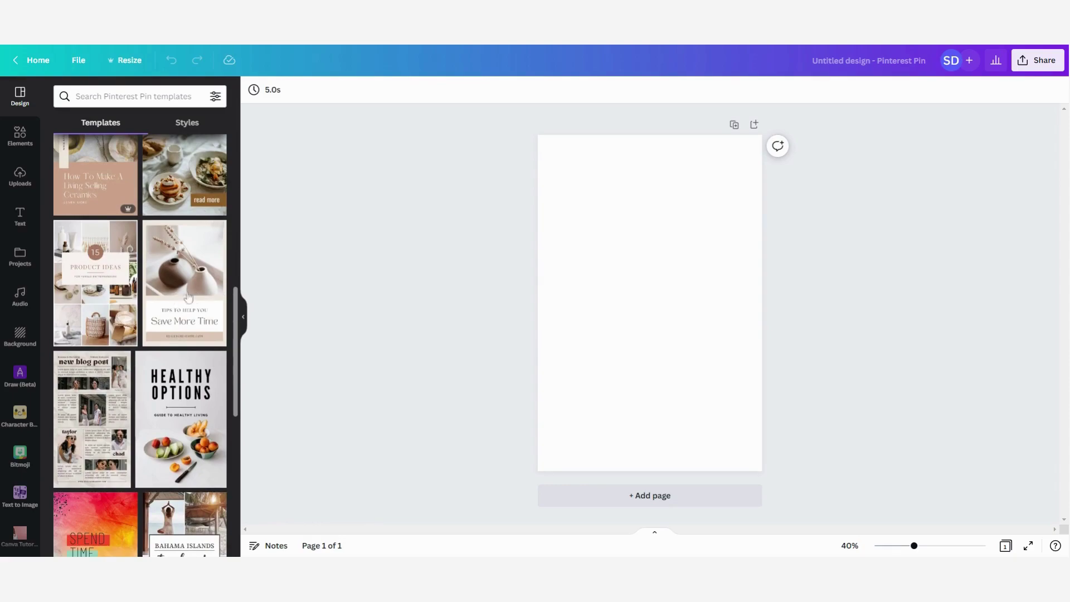
{"action": "scroll", "coordinate": [158, 352], "scroll_direction": "up", "scroll_amount": 5}
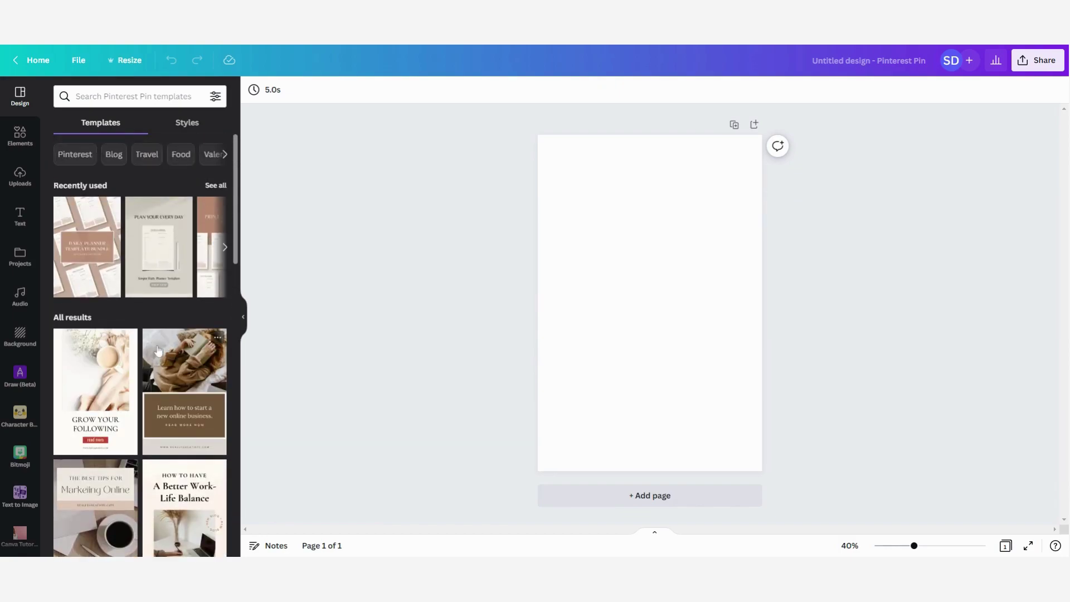
{"action": "left_click", "coordinate": [597, 229]}
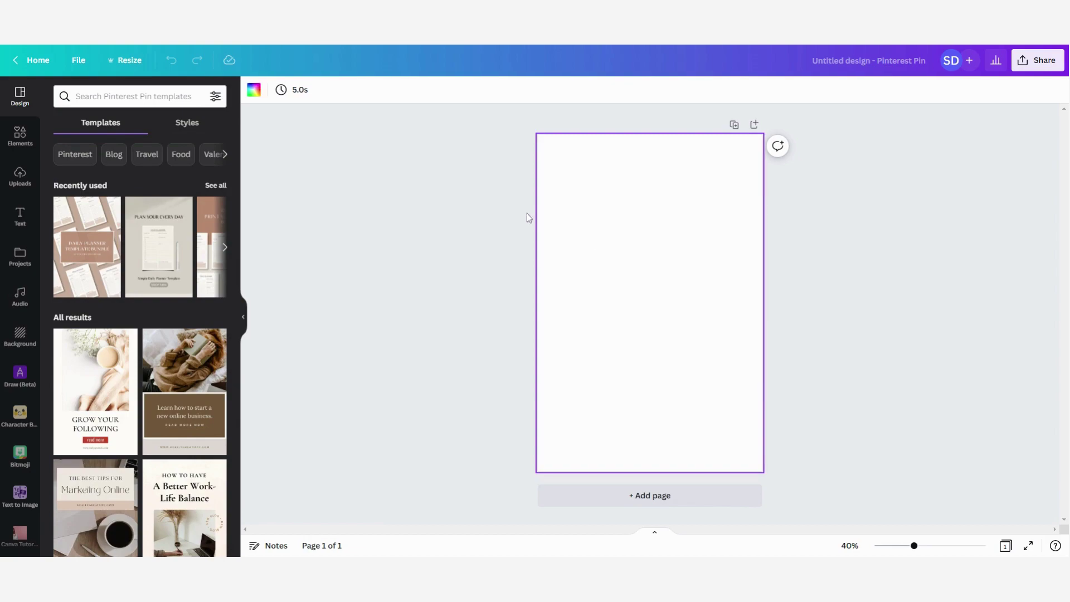
{"action": "left_click", "coordinate": [20, 180]}
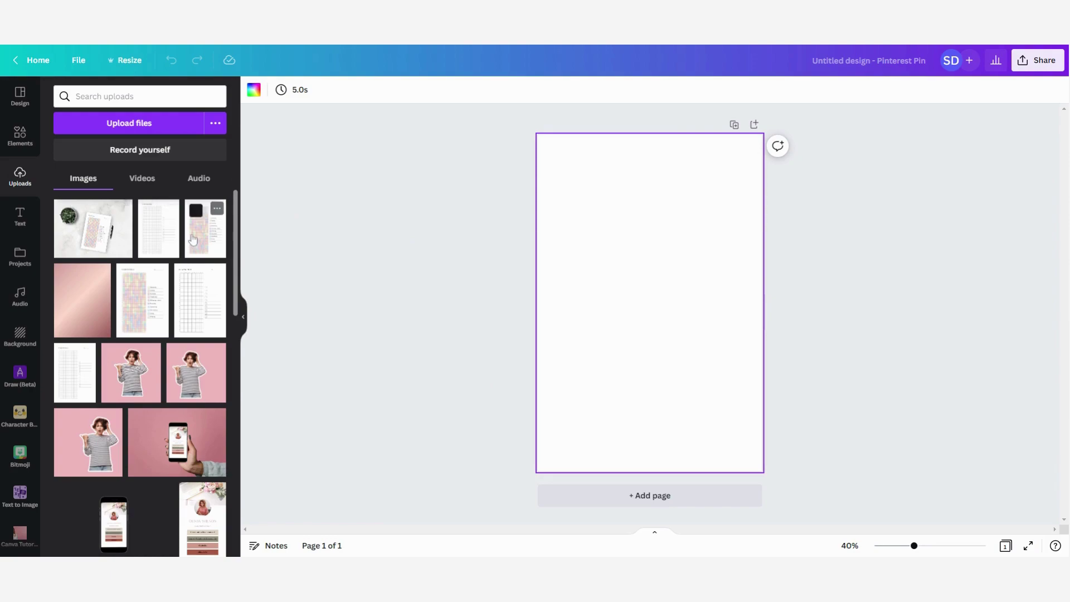
{"action": "left_click", "coordinate": [473, 273]}
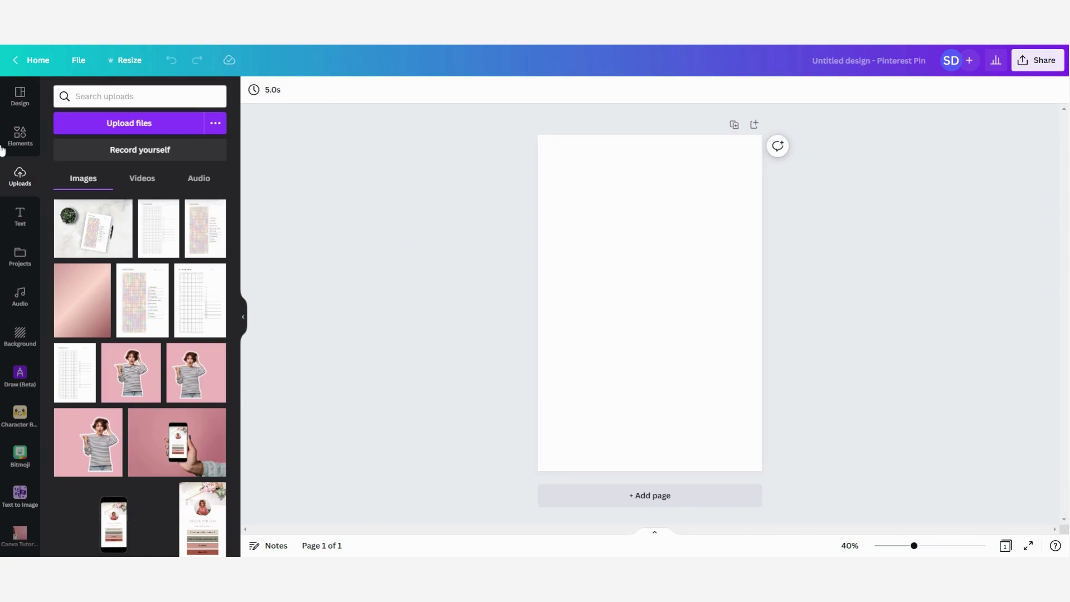
Search the elements for "marble background" and narrow the results to graphics
{"action": "left_click", "coordinate": [18, 137]}
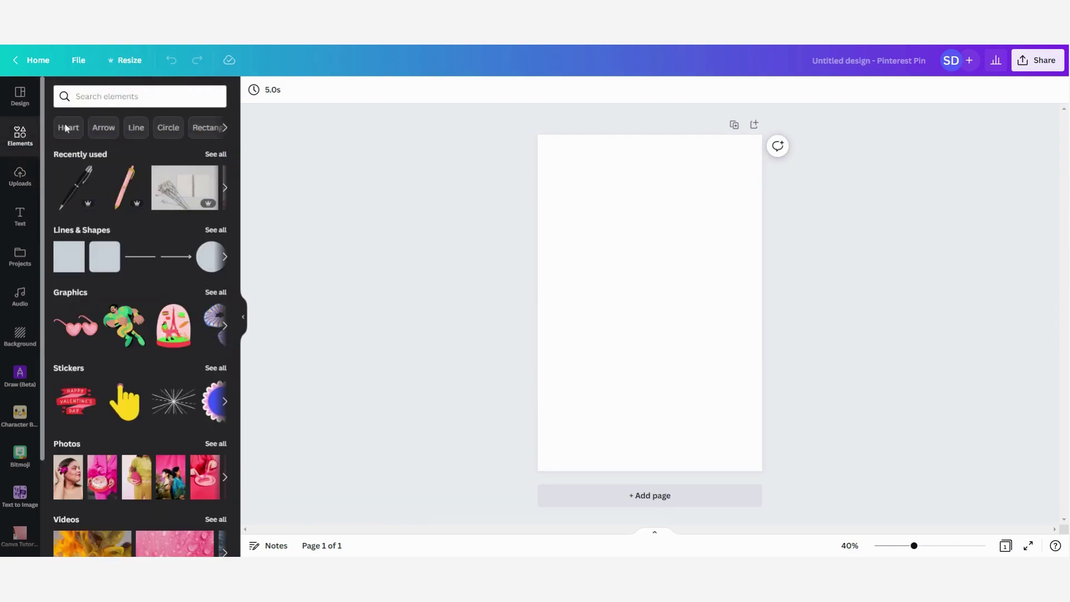
{"action": "left_click", "coordinate": [100, 95]}
{"action": "type", "text": "mar"}
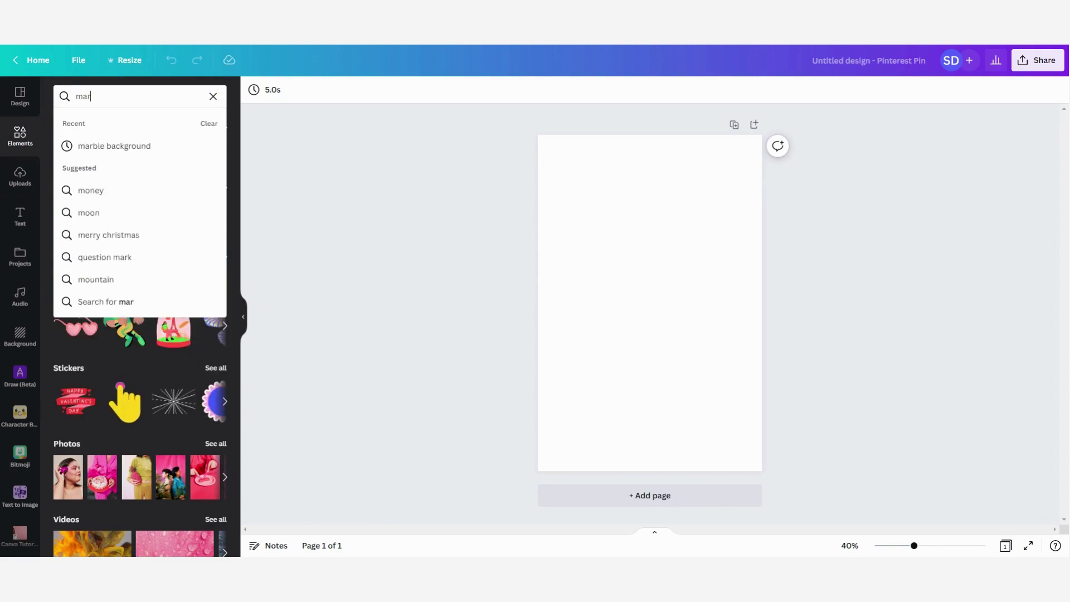
{"action": "type", "text": "ble background"}
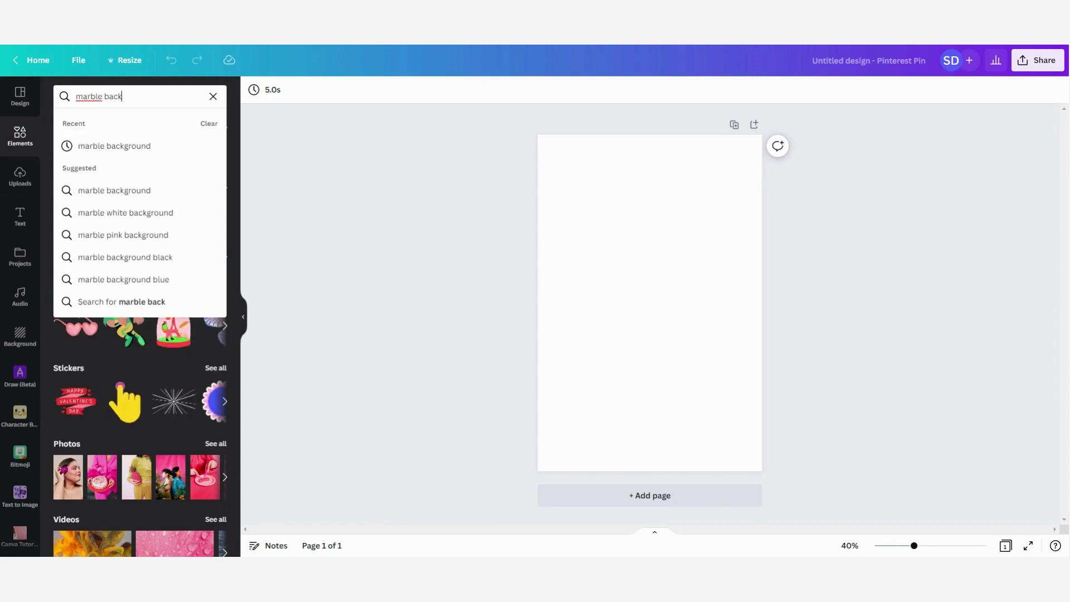
{"action": "key", "text": "Return"}
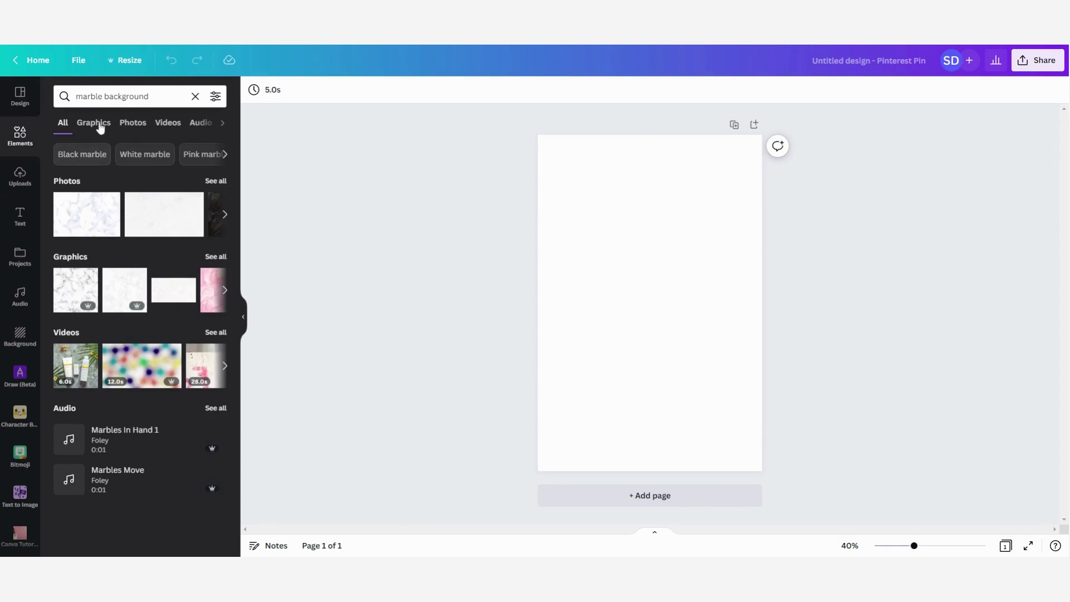
{"action": "left_click", "coordinate": [95, 123]}
{"action": "scroll", "coordinate": [229, 199], "scroll_direction": "down", "scroll_amount": 1}
{"action": "scroll", "coordinate": [229, 206], "scroll_direction": "down", "scroll_amount": 2}
{"action": "scroll", "coordinate": [228, 217], "scroll_direction": "up", "scroll_amount": 5}
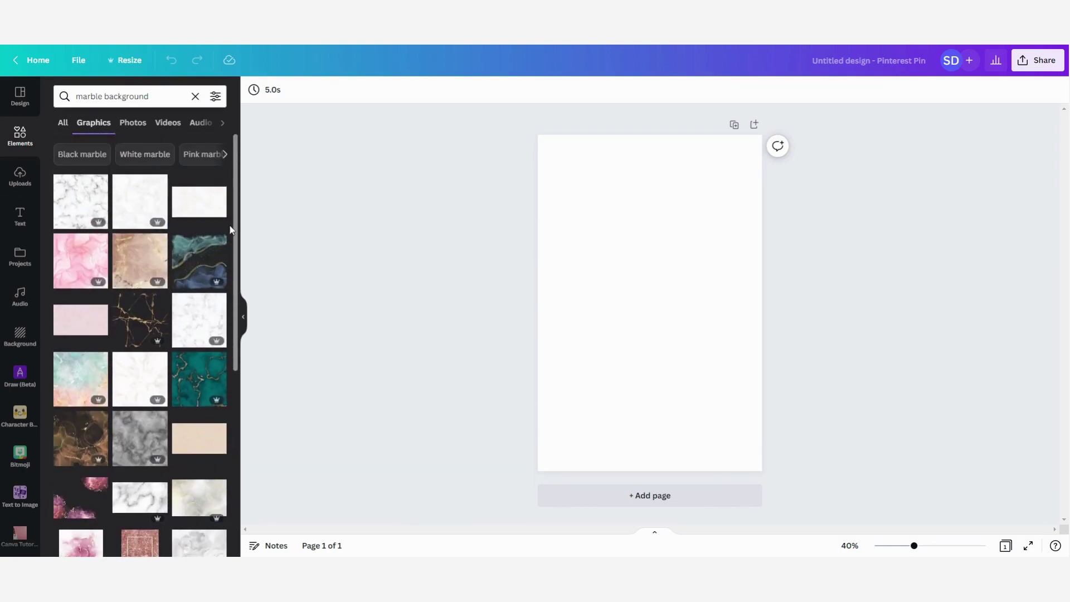
Add the pale white marble graphic with faint grey veins and make it fill the whole page as the background
{"action": "left_click", "coordinate": [129, 208]}
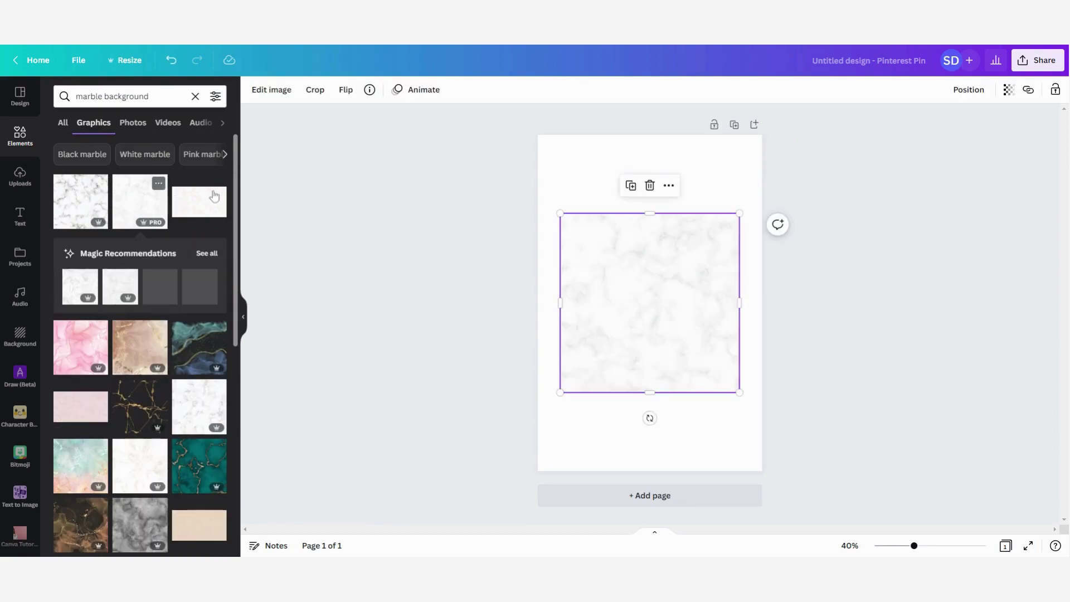
{"action": "left_click_drag", "start_coordinate": [557, 208], "coordinate": [482, 135]}
{"action": "left_click_drag", "start_coordinate": [737, 398], "coordinate": [836, 462]}
{"action": "left_click", "coordinate": [905, 321]}
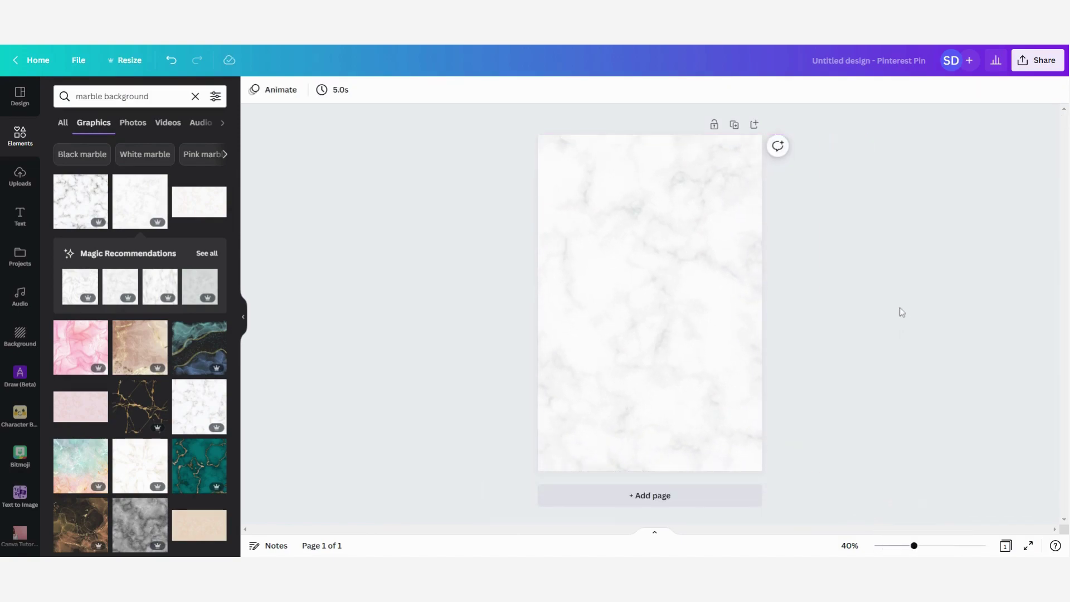
Set the marble background's transparency to 81
{"action": "left_click", "coordinate": [665, 245]}
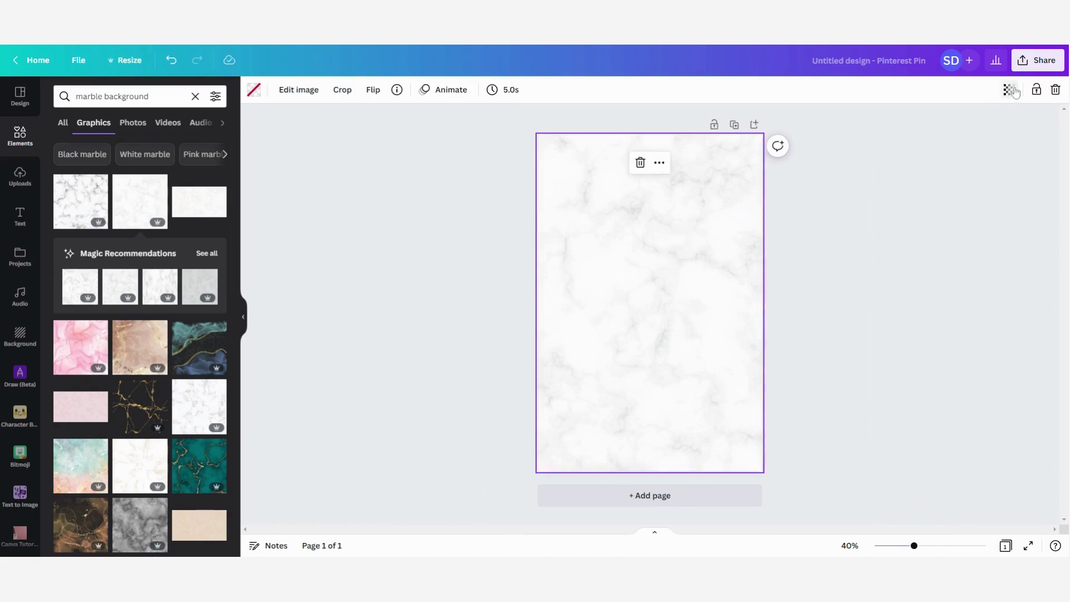
{"action": "left_click", "coordinate": [1015, 92]}
{"action": "left_click_drag", "start_coordinate": [1006, 135], "coordinate": [991, 149]}
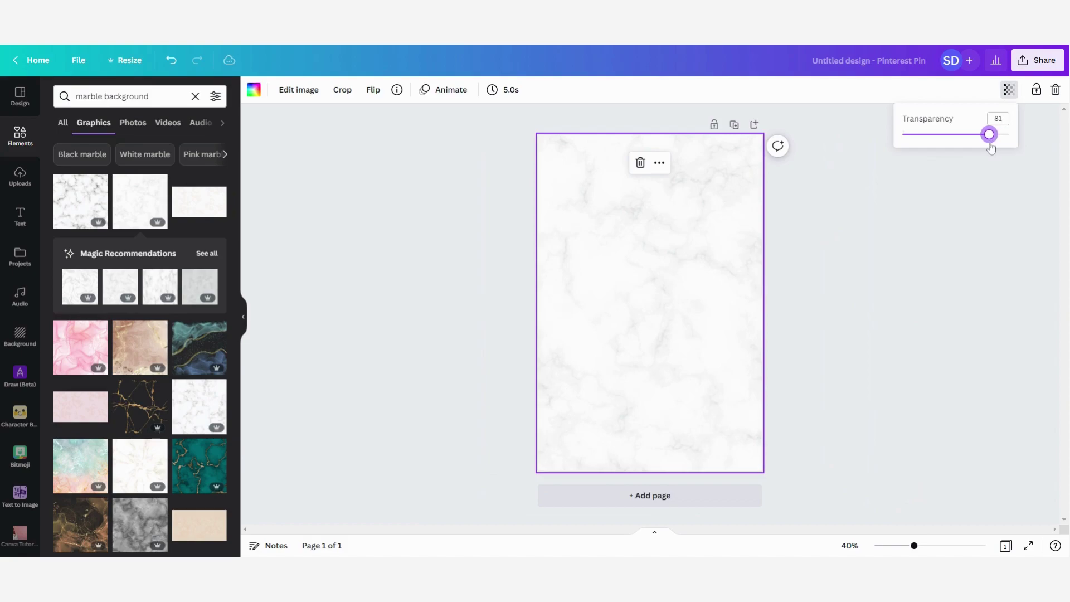
{"action": "left_click", "coordinate": [961, 261]}
{"action": "left_click", "coordinate": [908, 273]}
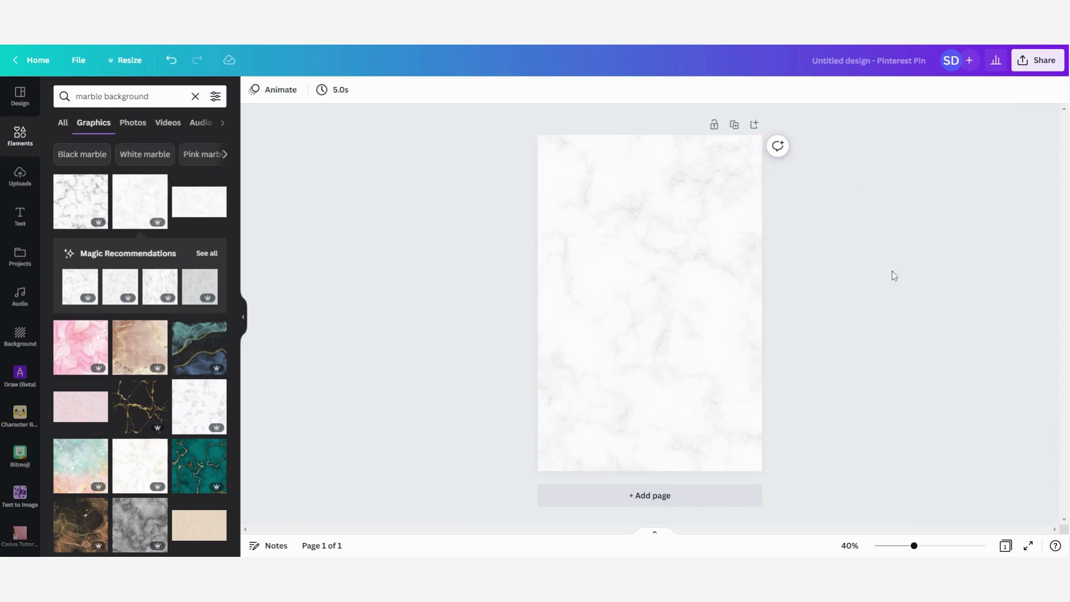
Place the uploaded image of the coloured-in "A Year in Pixels" tracker on the marble page
{"action": "left_click", "coordinate": [32, 179]}
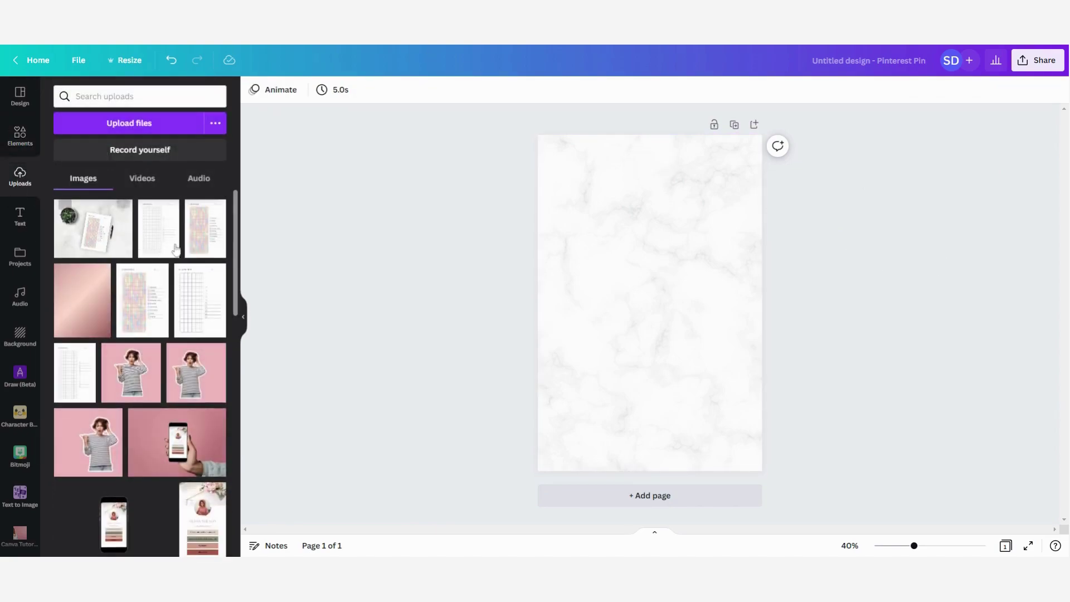
{"action": "left_click", "coordinate": [209, 239]}
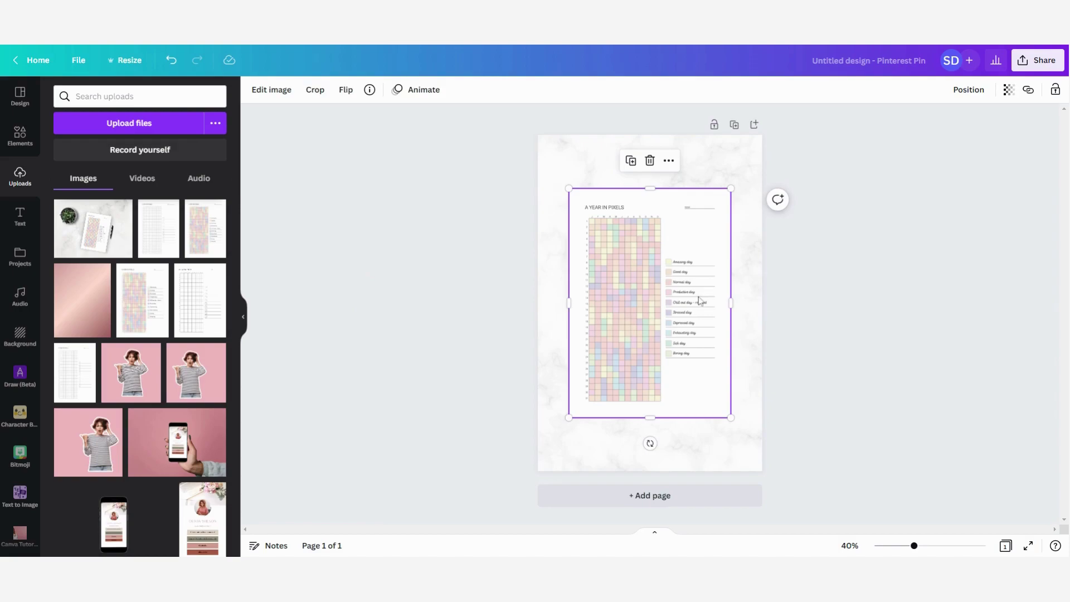
{"action": "left_click", "coordinate": [527, 264]}
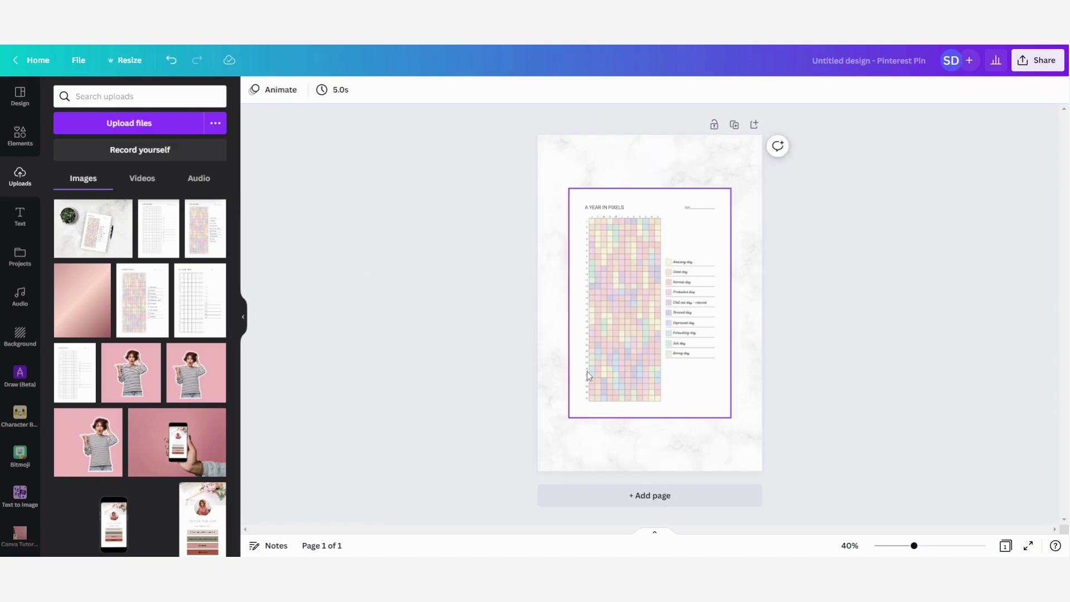
Apply the Glow shadow effect to the "A Year in Pixels" tracker image
{"action": "left_click", "coordinate": [646, 266]}
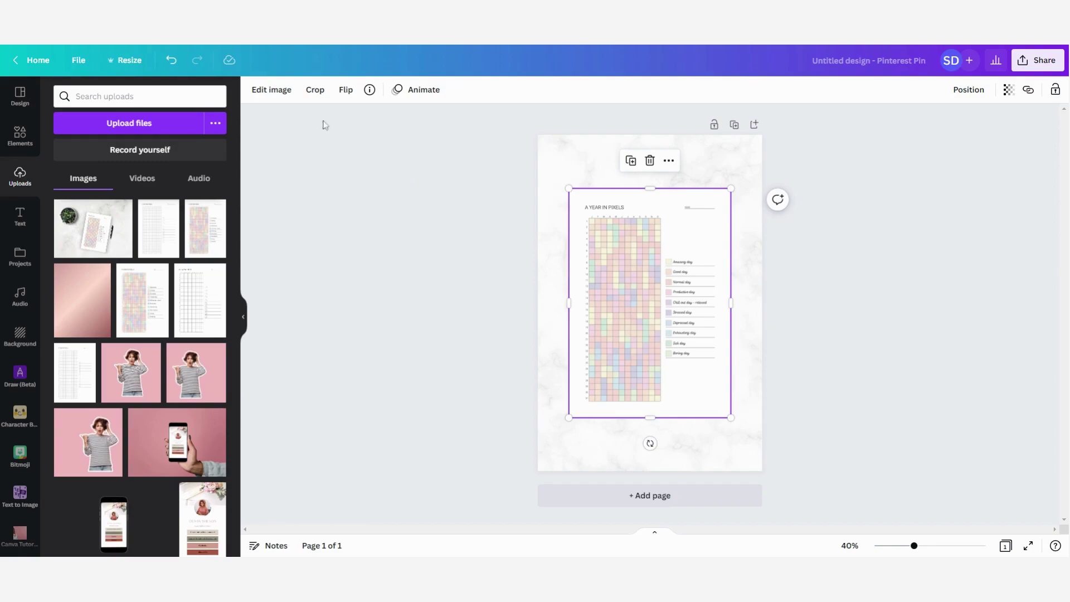
{"action": "left_click", "coordinate": [269, 90]}
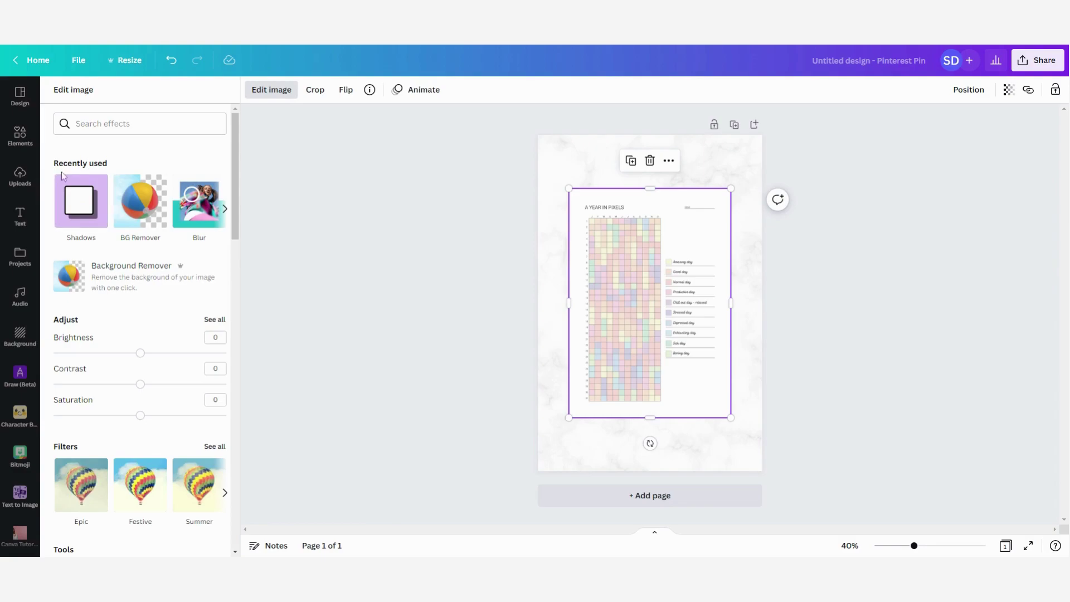
{"action": "scroll", "coordinate": [145, 165], "scroll_direction": "down", "scroll_amount": 4}
{"action": "scroll", "coordinate": [145, 166], "scroll_direction": "down", "scroll_amount": 3}
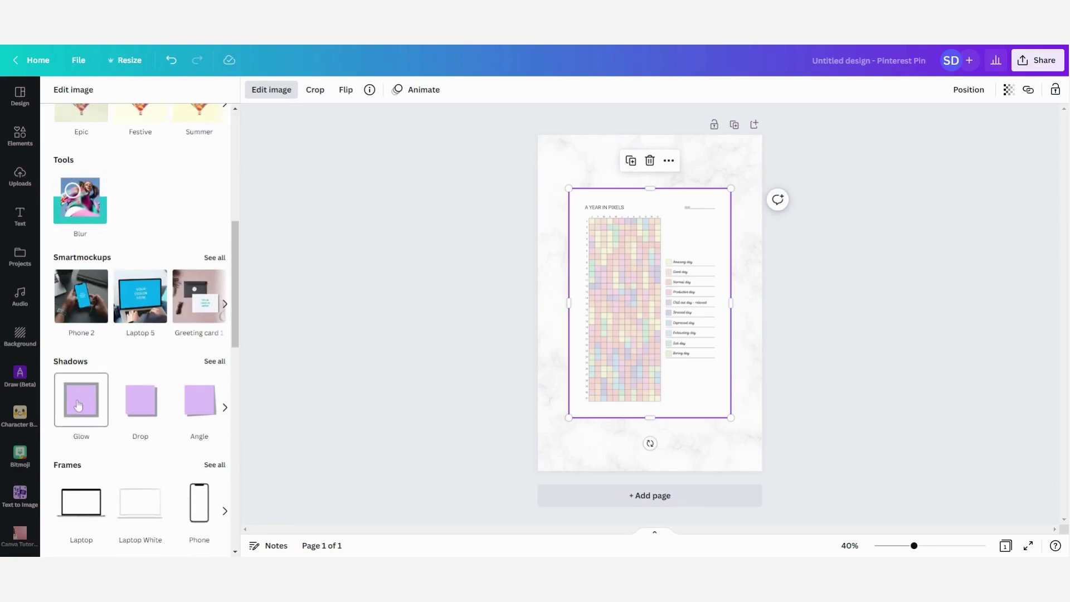
{"action": "scroll", "coordinate": [92, 413], "scroll_direction": "down", "scroll_amount": 1}
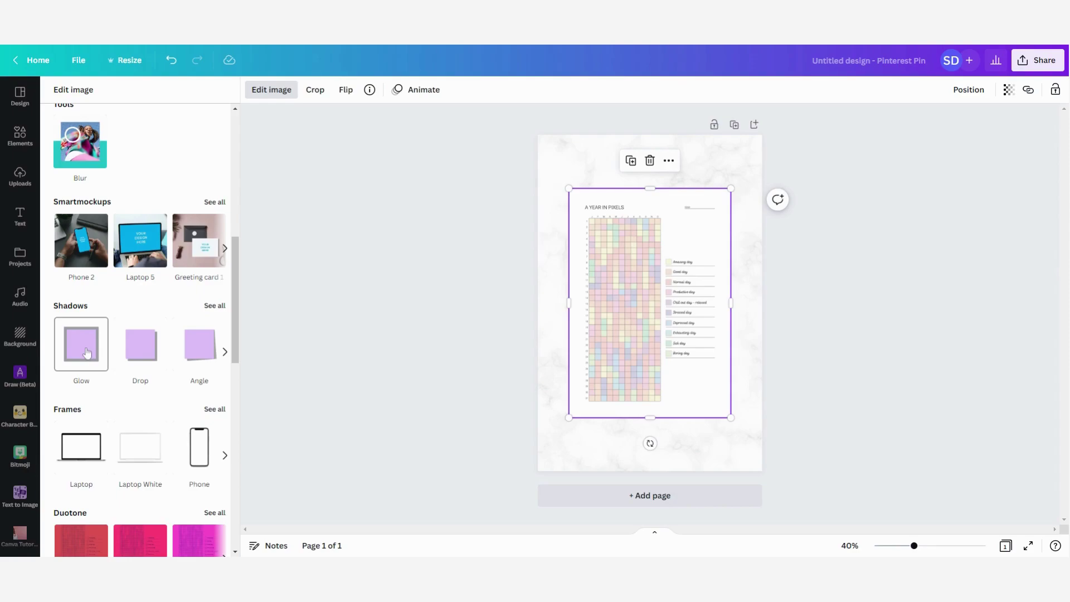
{"action": "left_click", "coordinate": [81, 344]}
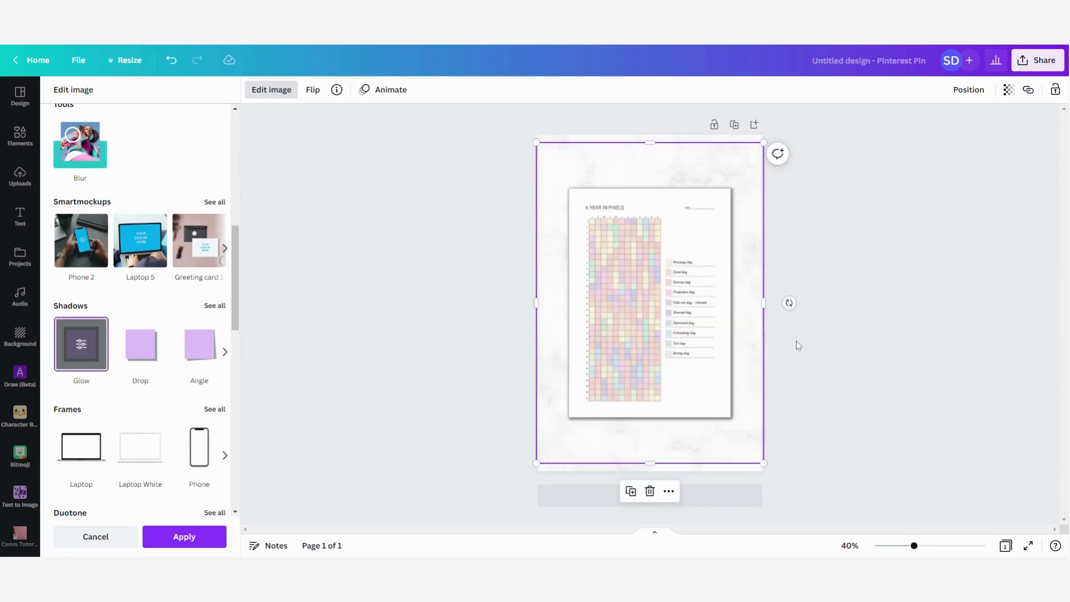
{"action": "left_click", "coordinate": [865, 342]}
{"action": "left_click", "coordinate": [843, 232]}
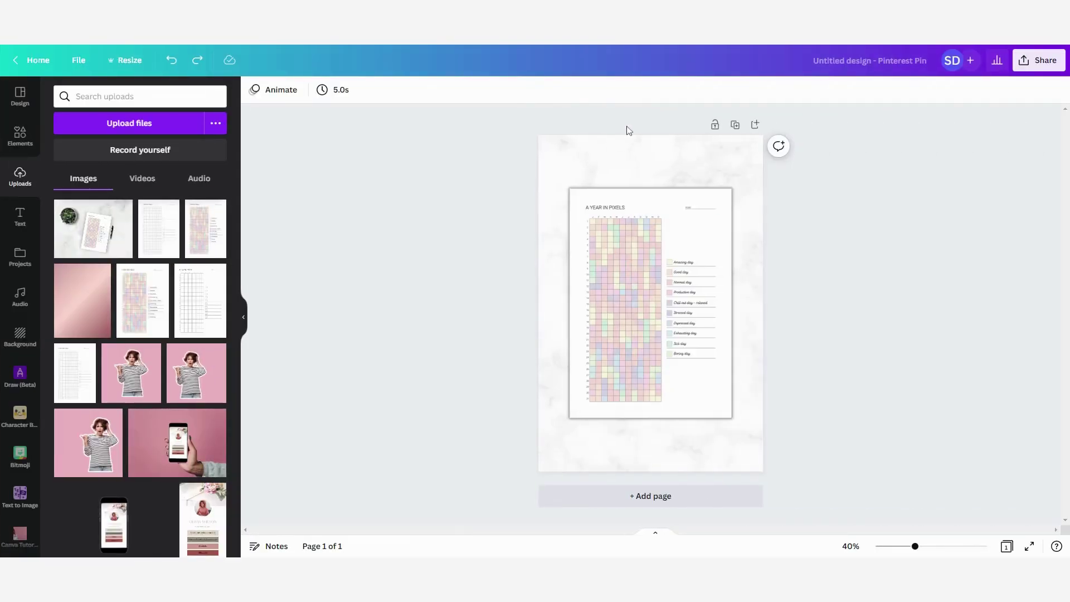
Shrink the tracker image to roughly half the page width and centre it in the lower half of the pin
{"action": "left_click", "coordinate": [611, 281]}
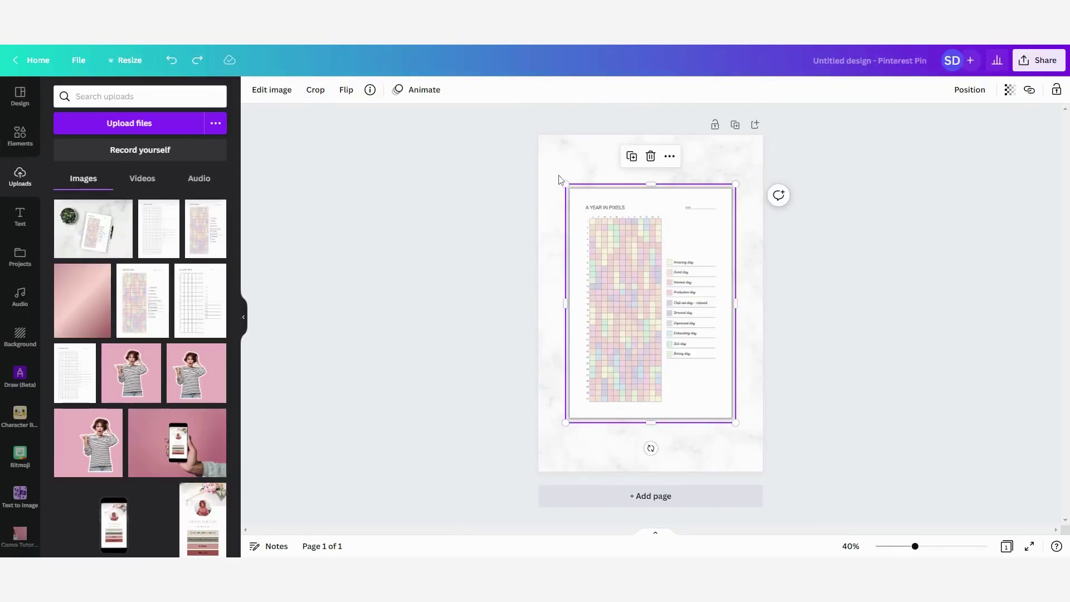
{"action": "left_click_drag", "start_coordinate": [566, 184], "coordinate": [615, 248]}
{"action": "left_click_drag", "start_coordinate": [674, 350], "coordinate": [650, 380]}
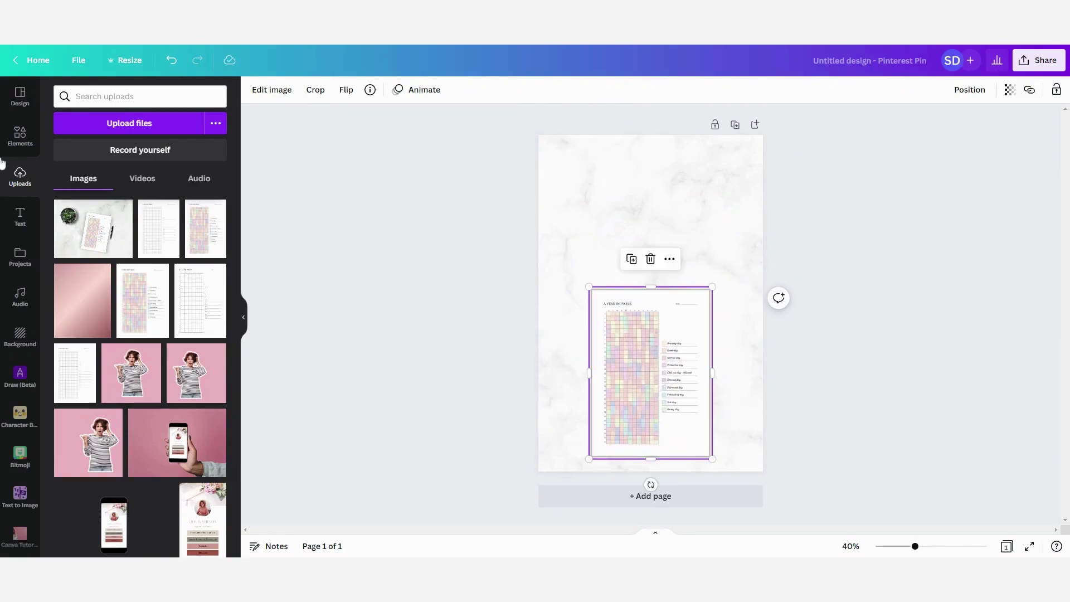
Add a heading reading "A YEAR IN PIXELS" in the empty upper area of the marble page
{"action": "left_click", "coordinate": [18, 217]}
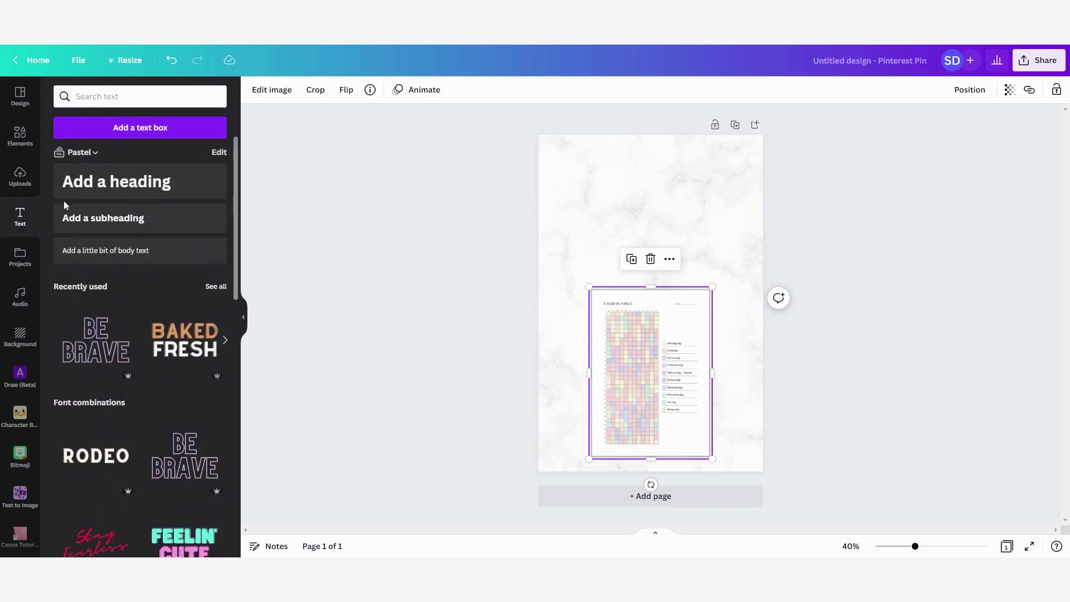
{"action": "left_click", "coordinate": [98, 188]}
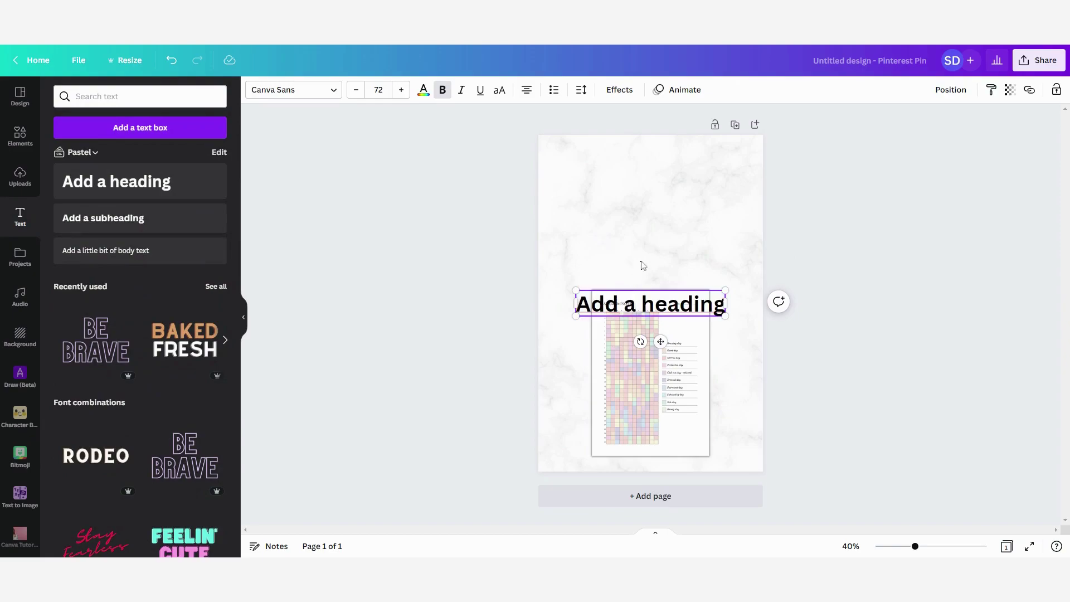
{"action": "left_click_drag", "start_coordinate": [646, 304], "coordinate": [646, 186]}
{"action": "double_click", "coordinate": [646, 185]}
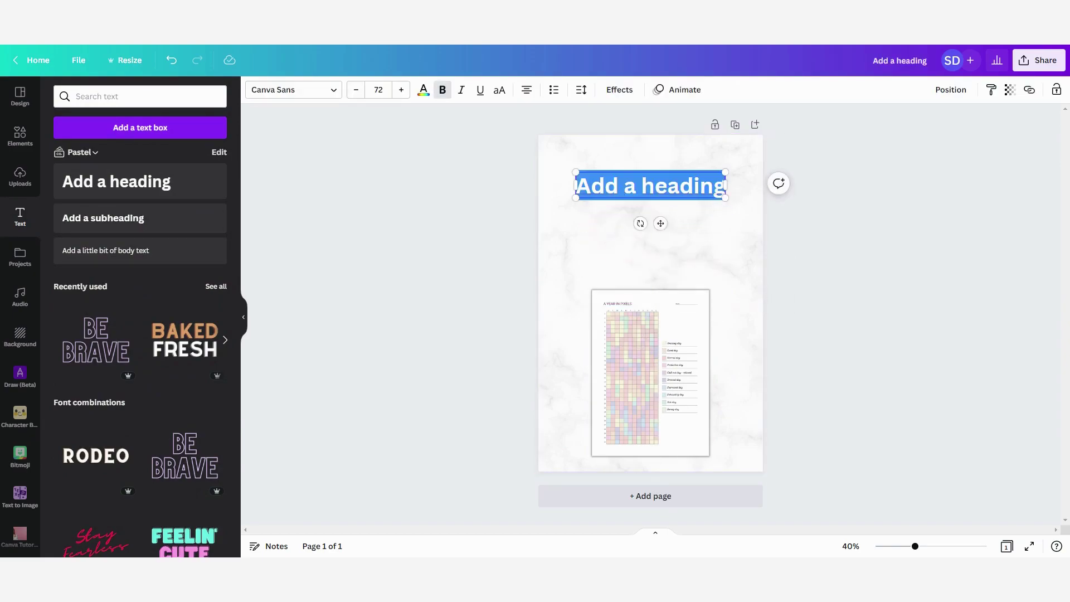
{"action": "type", "text": "A Y"}
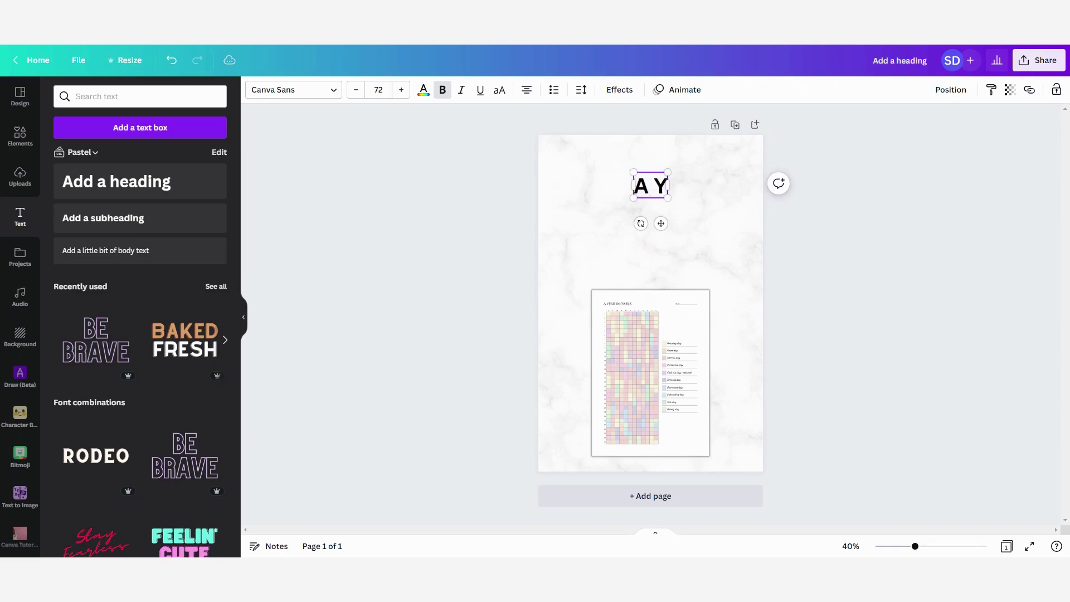
{"action": "type", "text": "EAR IN PIXELS"}
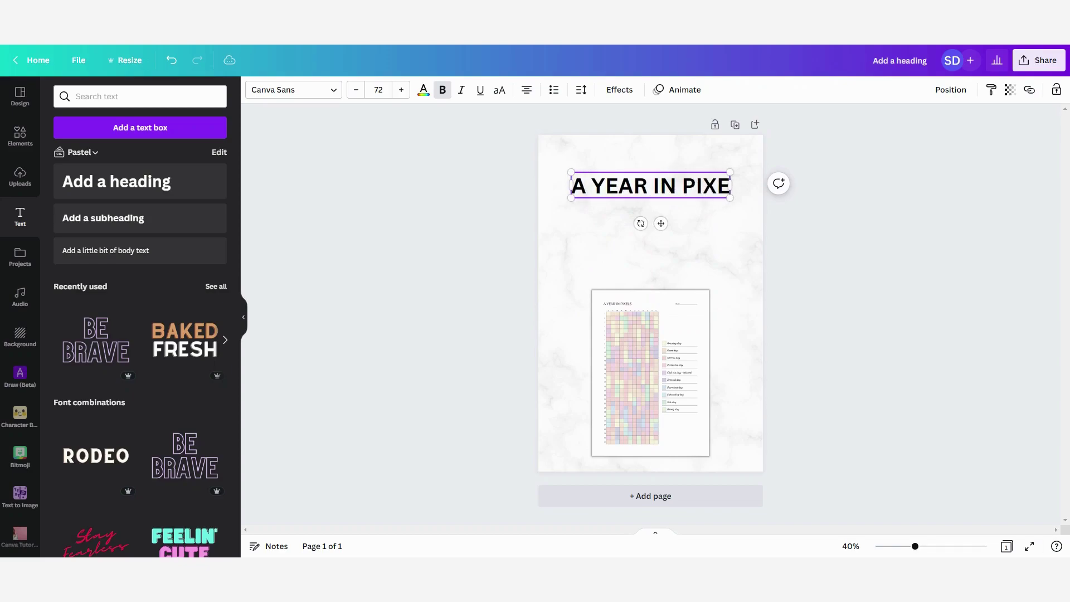
{"action": "left_click", "coordinate": [800, 199]}
Change the "A YEAR IN PIXELS" heading's font to Cooper Hewitt and move it closer to the page's top edge
{"action": "left_click", "coordinate": [649, 185]}
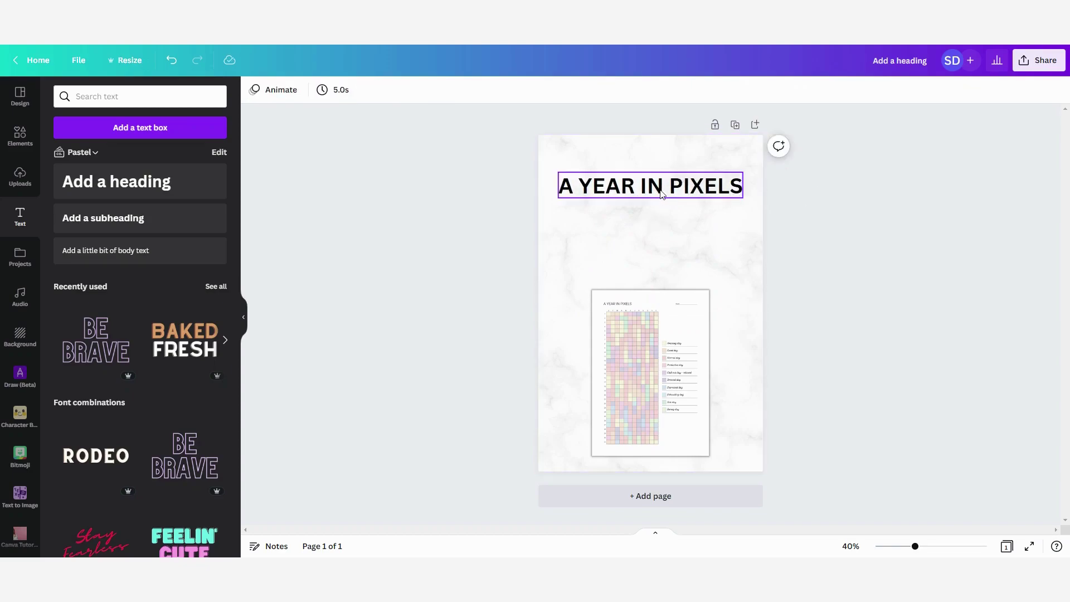
{"action": "left_click", "coordinate": [649, 186]}
{"action": "left_click", "coordinate": [292, 90]}
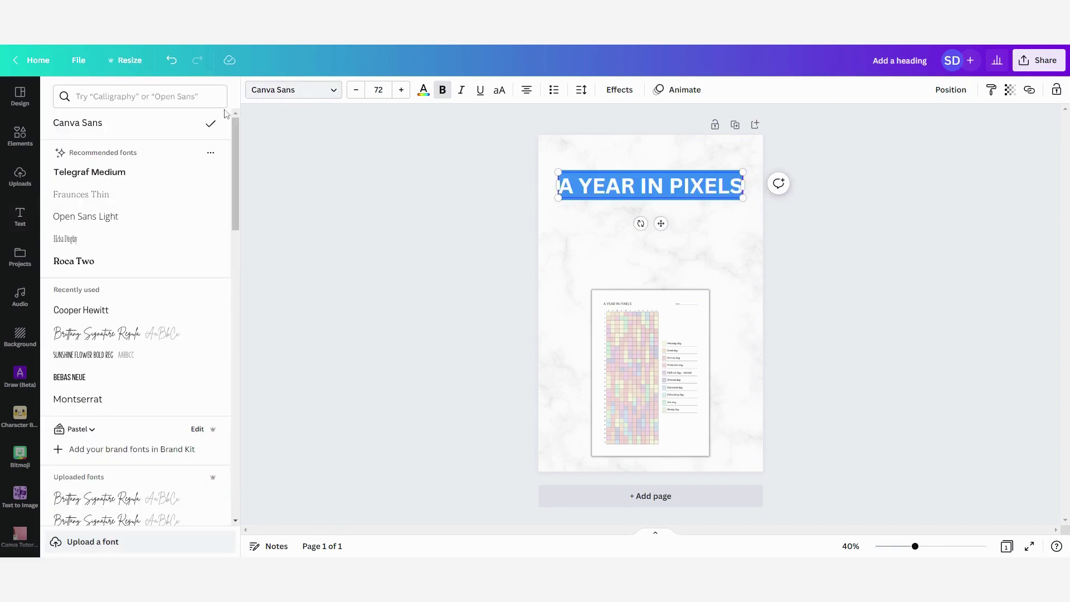
{"action": "left_click", "coordinate": [116, 313]}
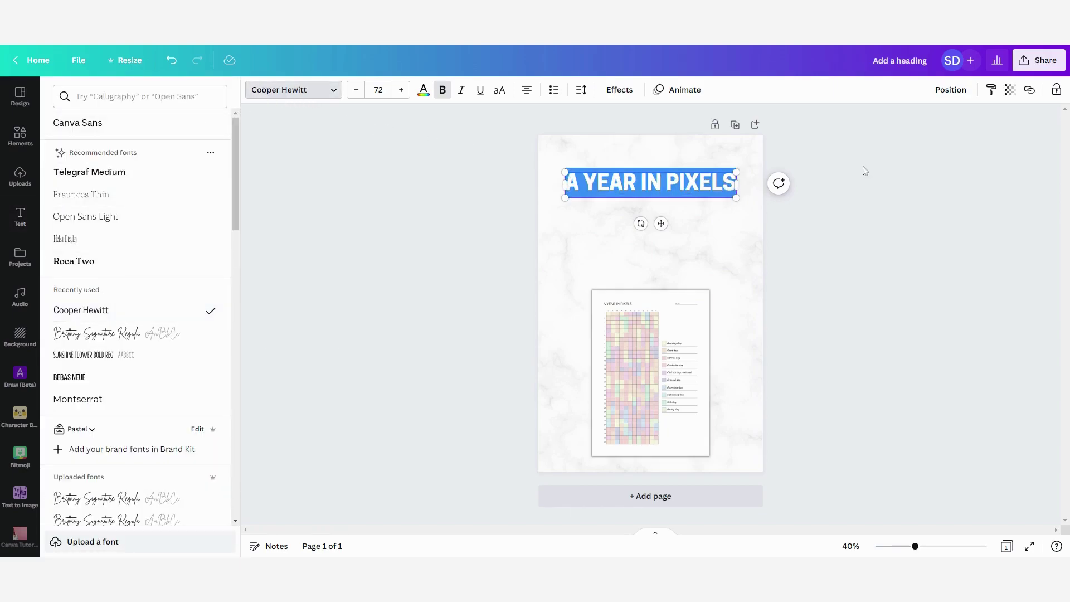
{"action": "left_click", "coordinate": [858, 197]}
{"action": "left_click_drag", "start_coordinate": [724, 184], "coordinate": [698, 168]}
{"action": "left_click", "coordinate": [435, 208]}
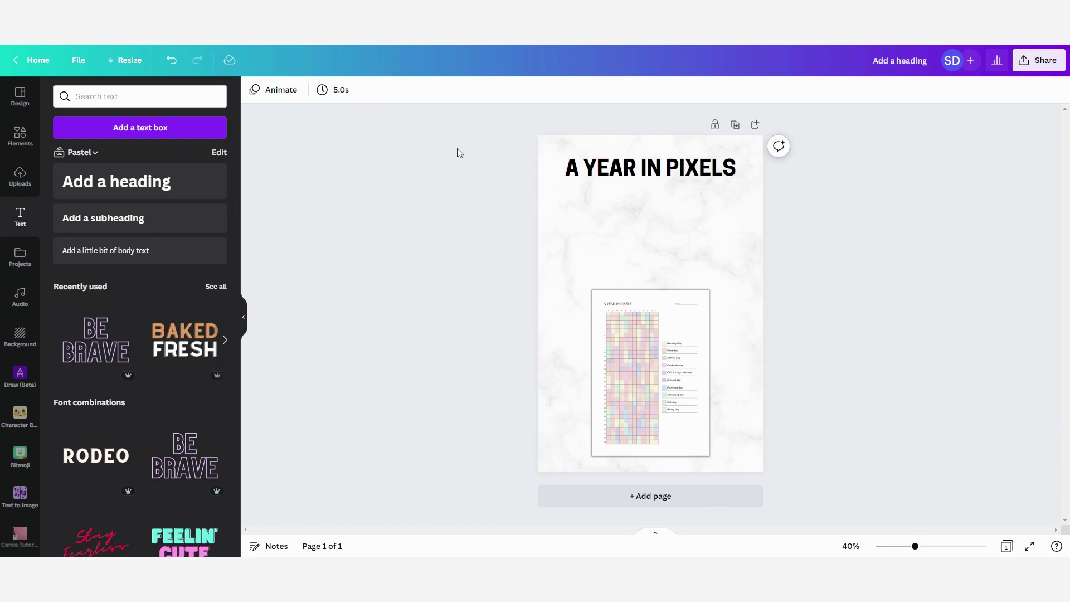
Add a square shape and stretch it into a full-width banner behind the heading along the page's top edge
{"action": "left_click", "coordinate": [20, 136]}
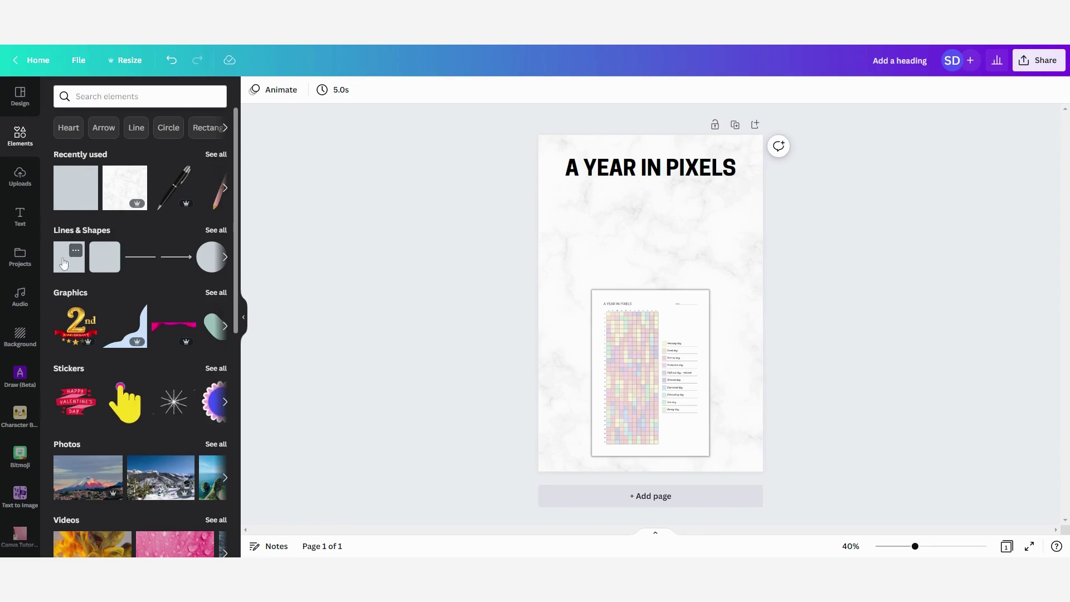
{"action": "left_click", "coordinate": [64, 263]}
{"action": "left_click_drag", "start_coordinate": [645, 279], "coordinate": [775, 170]}
{"action": "left_click_drag", "start_coordinate": [656, 202], "coordinate": [654, 168]}
{"action": "left_click", "coordinate": [553, 186]}
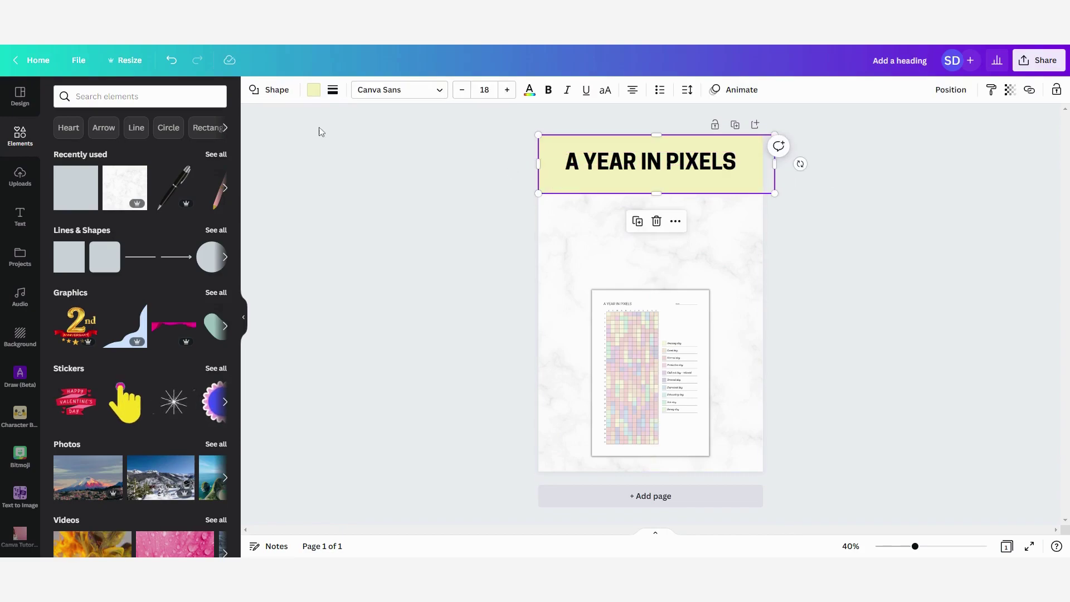
Fill the banner behind the heading with a pastel pink from the palette and set its transparency to 56
{"action": "left_click", "coordinate": [313, 89]}
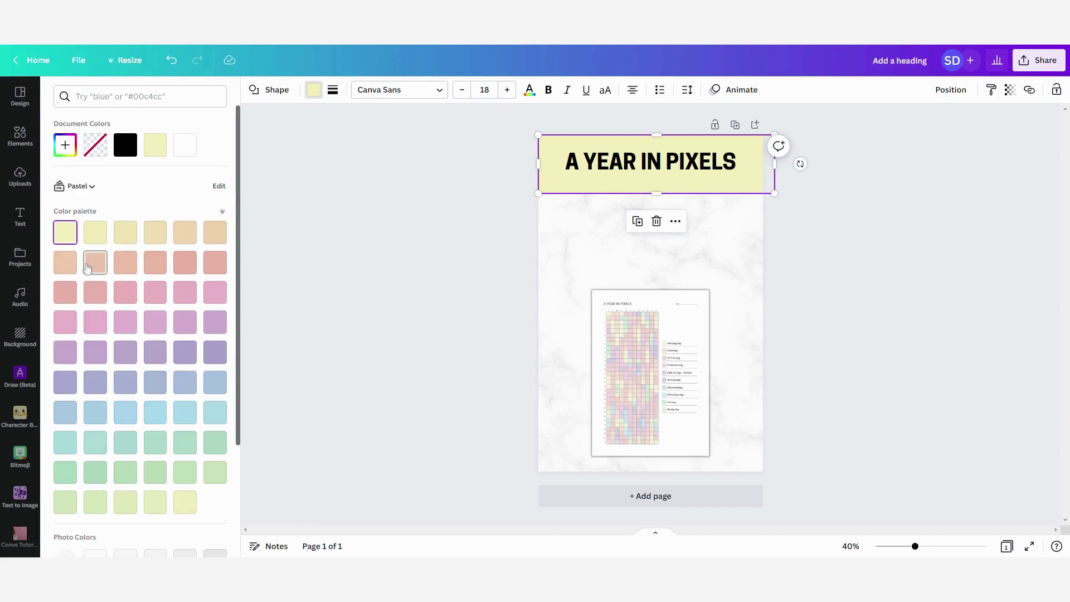
{"action": "left_click", "coordinate": [65, 323]}
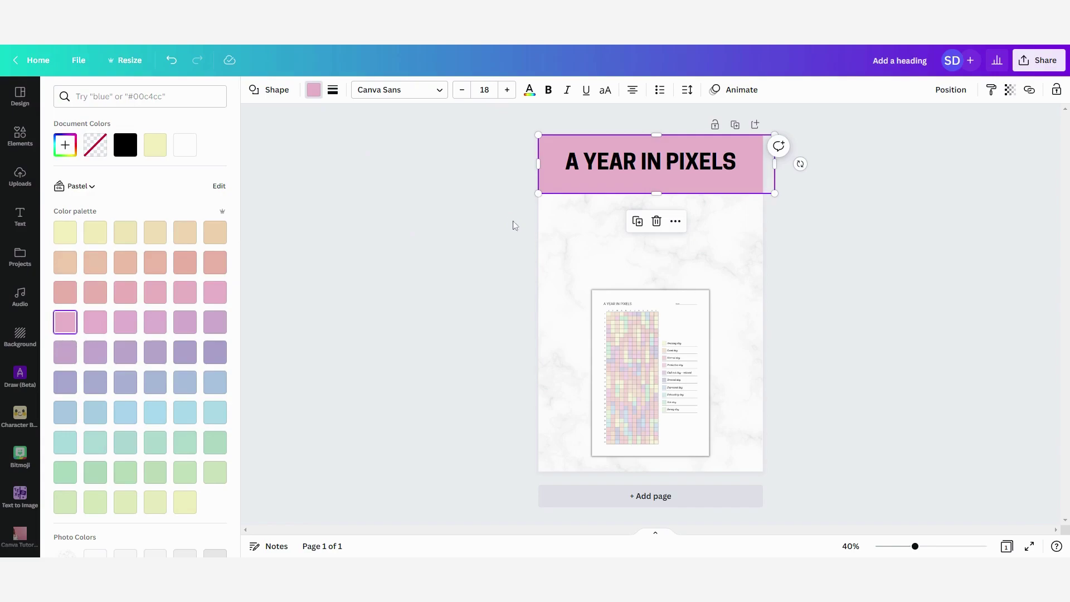
{"action": "left_click", "coordinate": [1009, 89]}
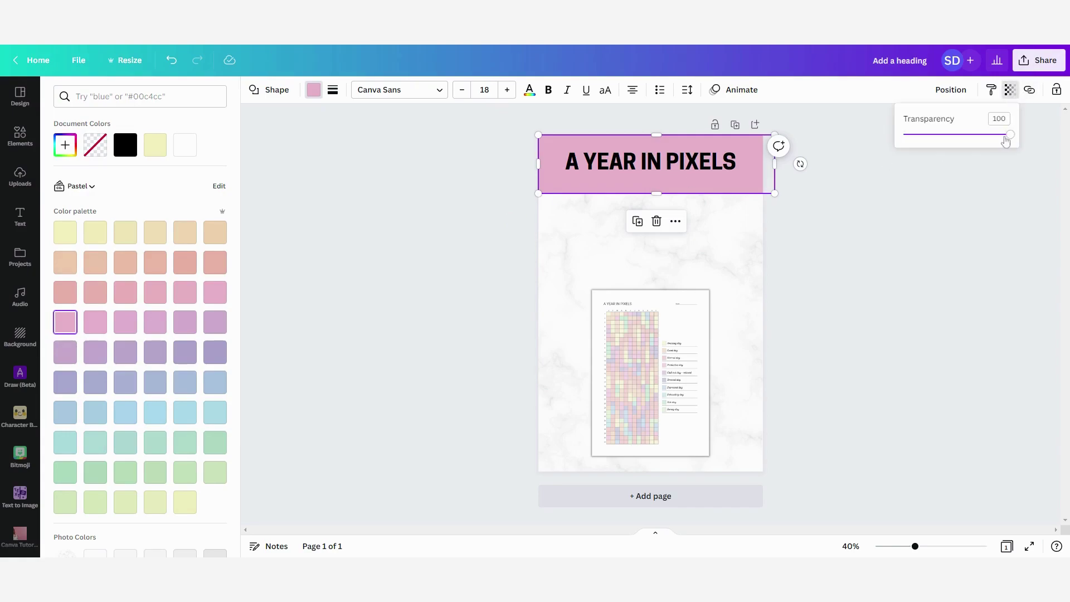
{"action": "left_click_drag", "start_coordinate": [1011, 139], "coordinate": [965, 165]}
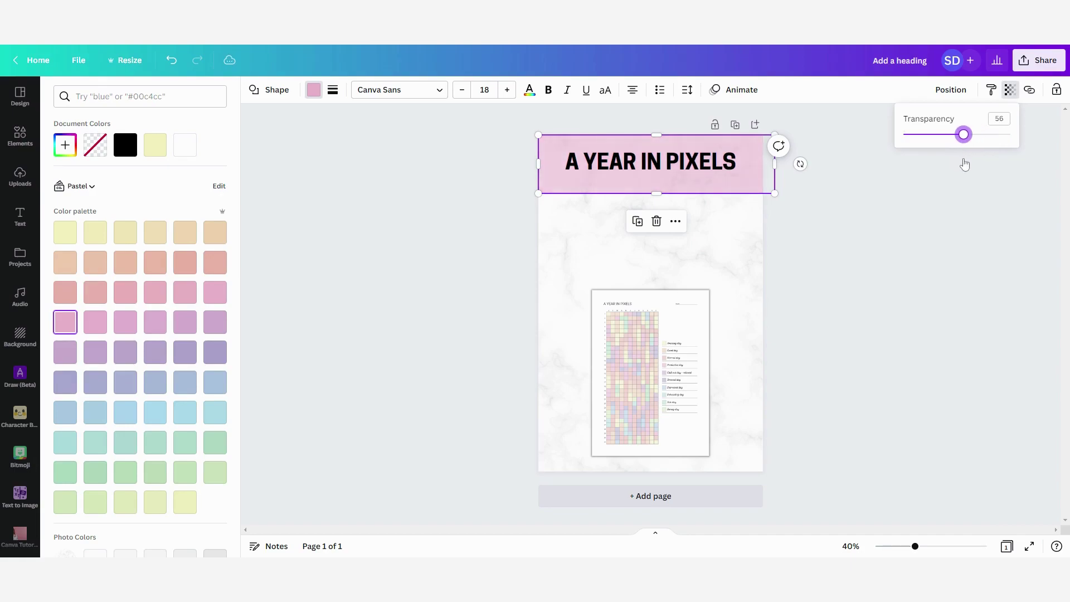
{"action": "left_click", "coordinate": [891, 261]}
{"action": "left_click", "coordinate": [886, 267]}
Enlarge the tracker image and centre it below the pink banner, leaving room for text underneath
{"action": "left_click", "coordinate": [636, 351]}
{"action": "left_click_drag", "start_coordinate": [636, 351], "coordinate": [636, 298]}
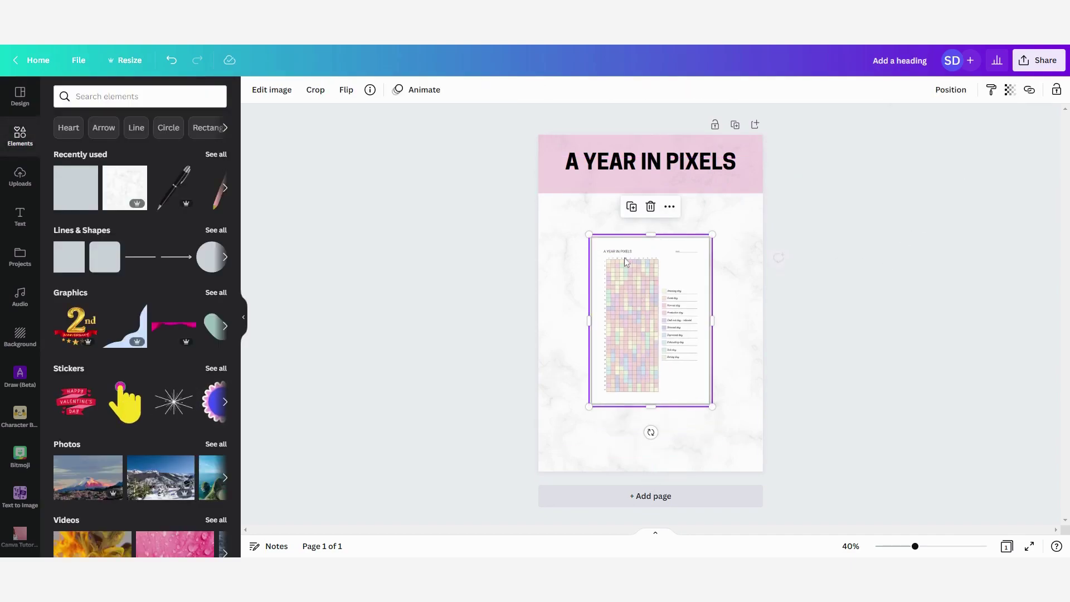
{"action": "left_click_drag", "start_coordinate": [590, 235], "coordinate": [553, 203]}
{"action": "left_click_drag", "start_coordinate": [656, 237], "coordinate": [668, 247]}
{"action": "left_click", "coordinate": [841, 273]}
{"action": "left_click", "coordinate": [697, 454]}
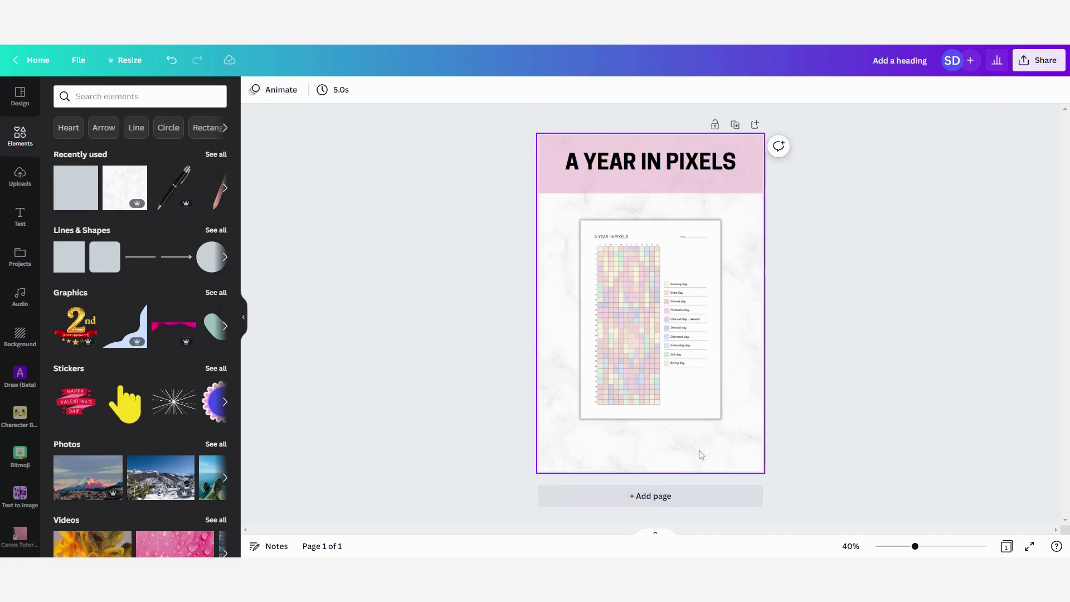
Add a second heading with the text "Printable Mood tracker"
{"action": "left_click", "coordinate": [18, 219]}
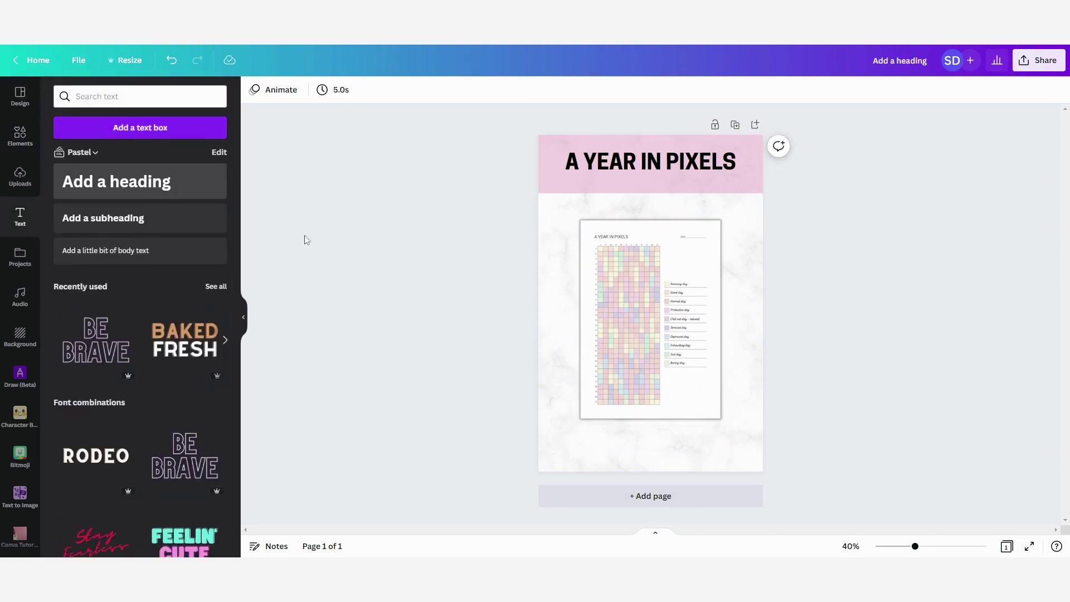
{"action": "left_click", "coordinate": [159, 189]}
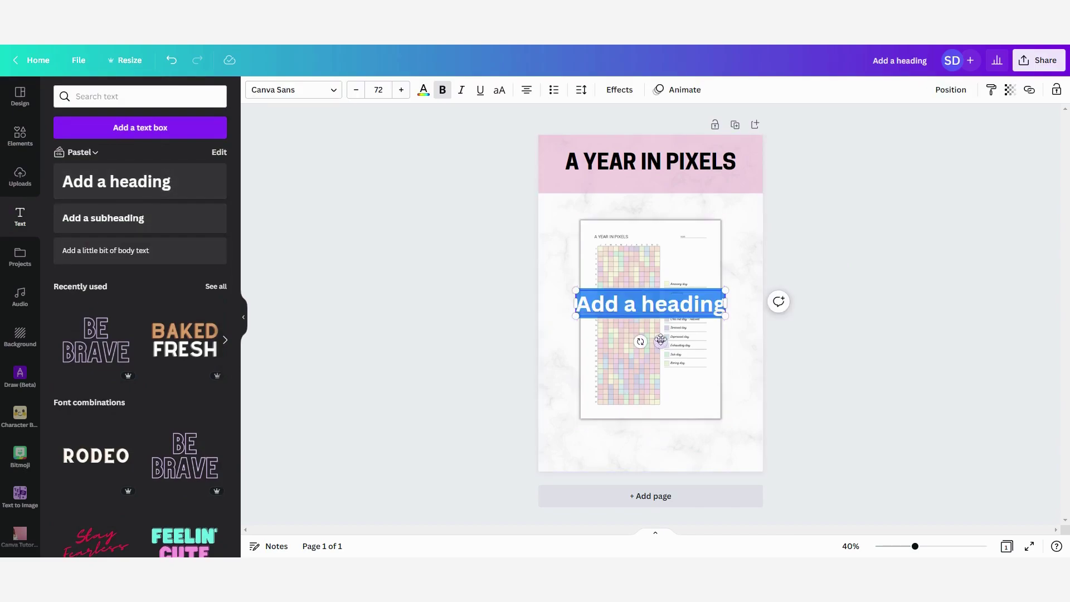
{"action": "type", "text": "Pr"}
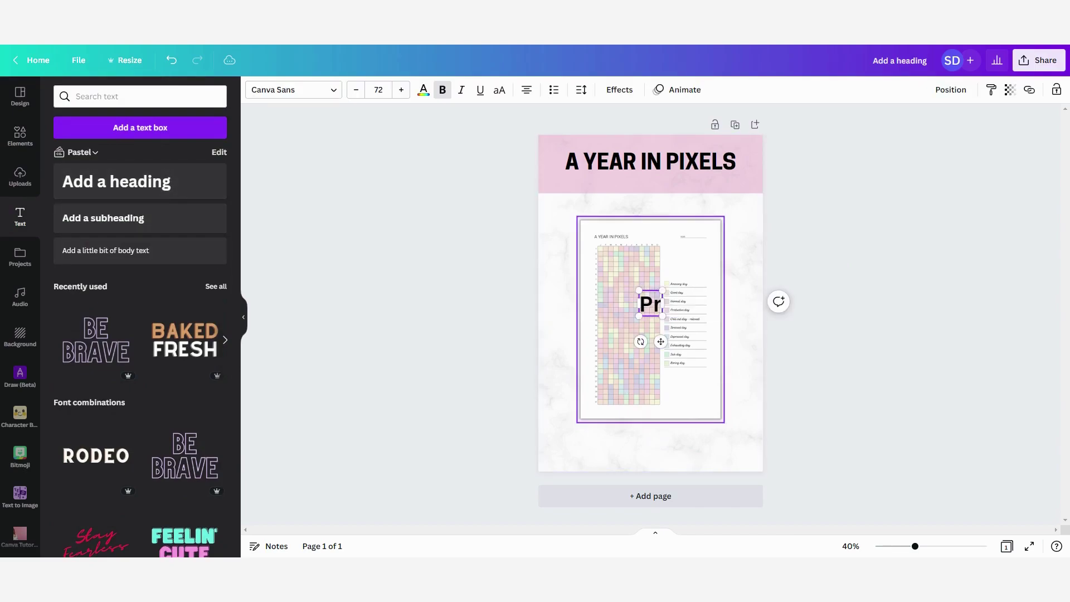
{"action": "type", "text": "intable Mood tracker"}
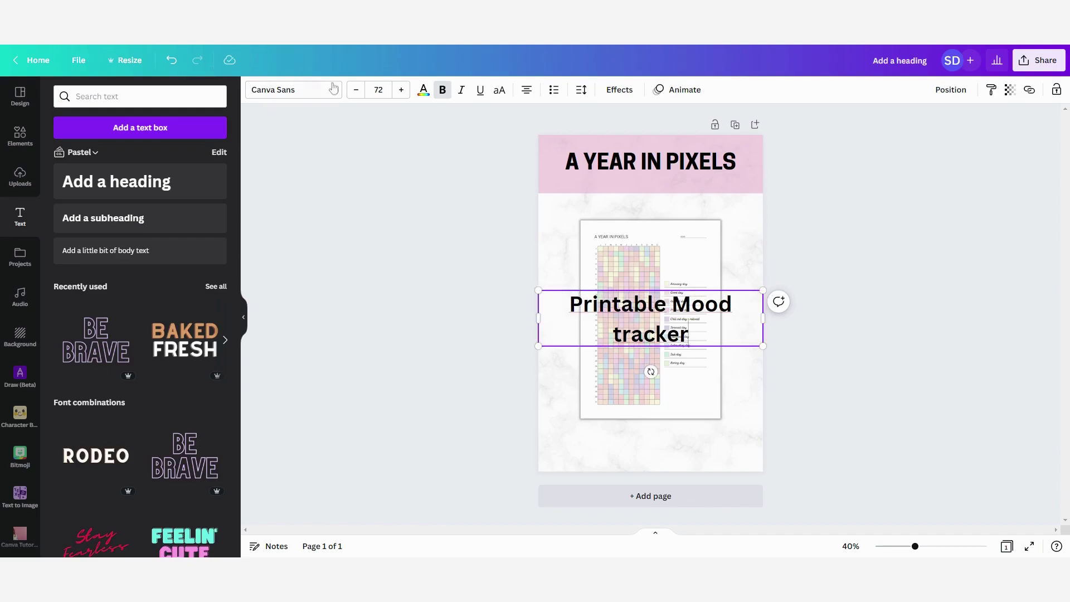
Reduce the "Printable Mood tracker" text to size 50 and move it below the tracker image
{"action": "left_click", "coordinate": [358, 97]}
{"action": "left_click", "coordinate": [357, 96]}
{"action": "left_click", "coordinate": [357, 97]}
{"action": "left_click", "coordinate": [357, 97]}
{"action": "left_click", "coordinate": [356, 98]}
{"action": "left_click", "coordinate": [357, 98]}
{"action": "left_click", "coordinate": [356, 97]}
{"action": "left_click", "coordinate": [357, 98]}
{"action": "left_click", "coordinate": [480, 279]}
{"action": "left_click_drag", "start_coordinate": [666, 301], "coordinate": [663, 444]}
Set the "Printable Mood tracker" text in the Brittany Signature font and centre it slightly lower beneath the tracker image
{"action": "double_click", "coordinate": [664, 445]}
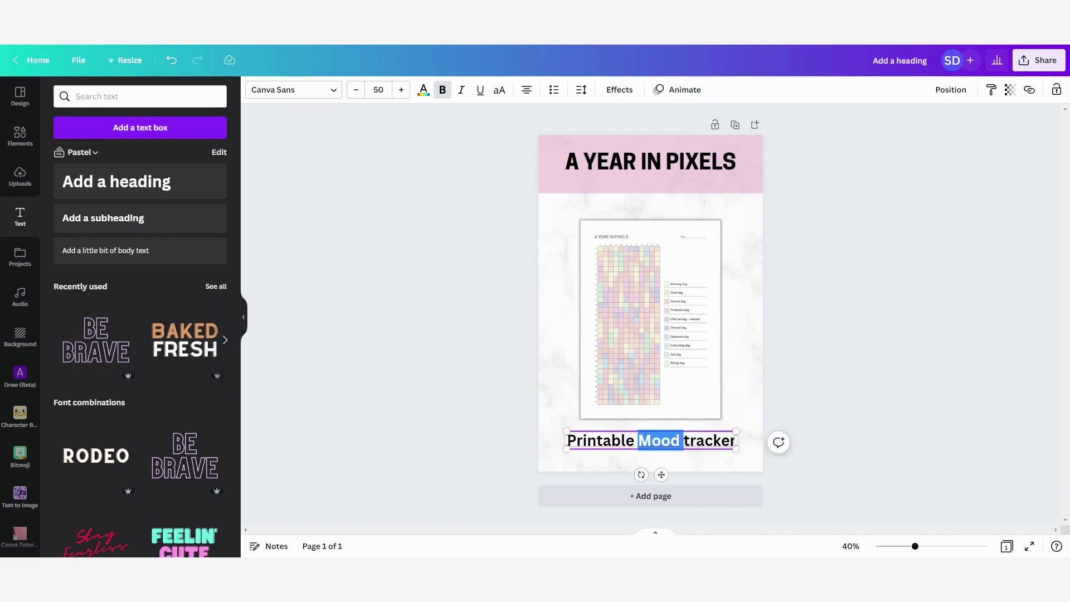
{"action": "key", "text": "ctrl+a"}
{"action": "left_click", "coordinate": [320, 90]}
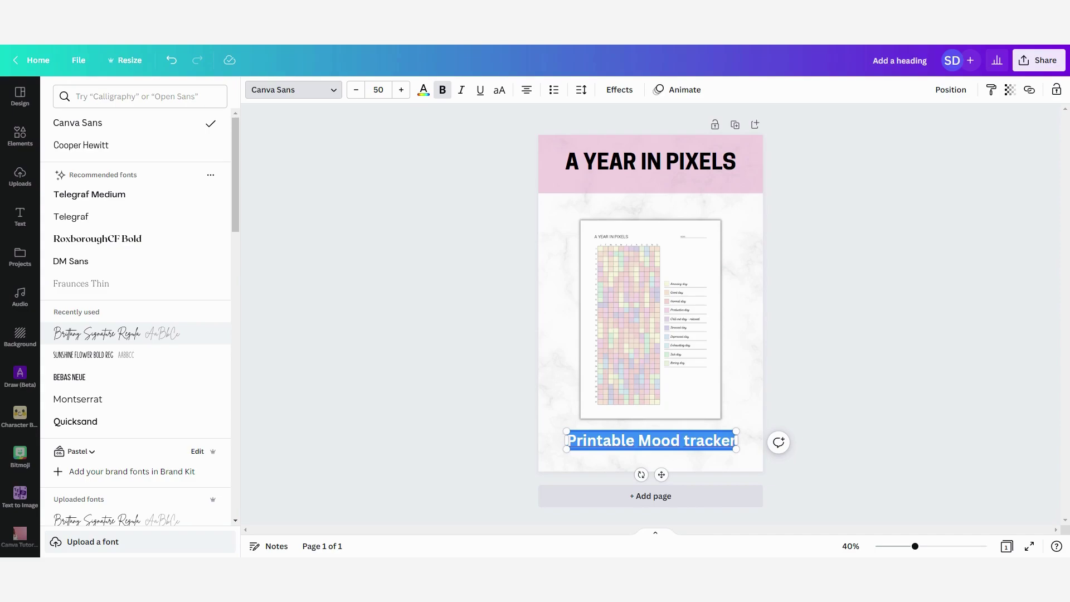
{"action": "left_click", "coordinate": [160, 334]}
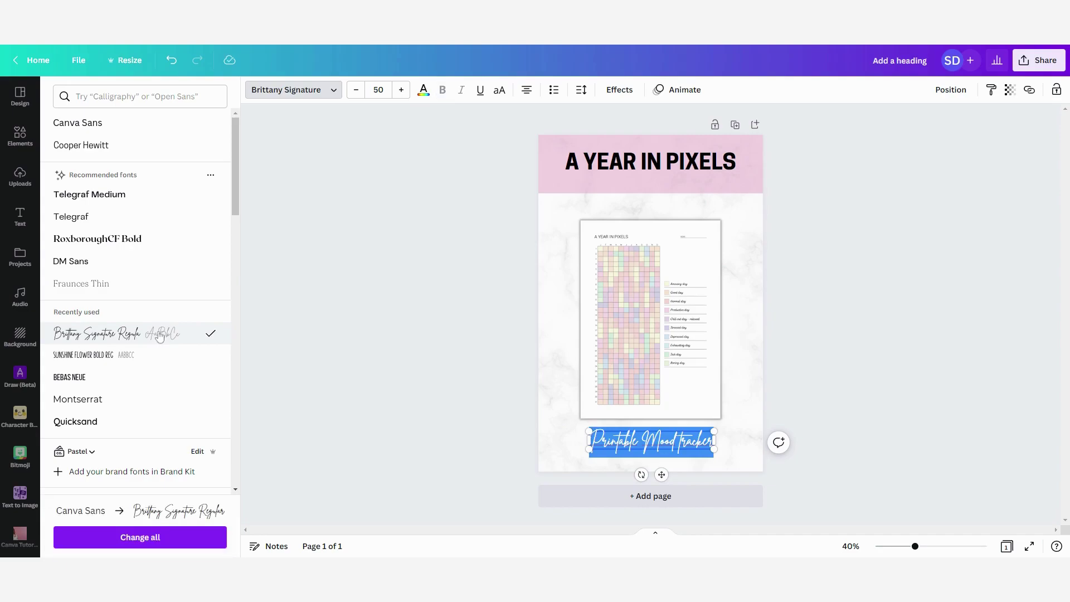
{"action": "left_click", "coordinate": [813, 383]}
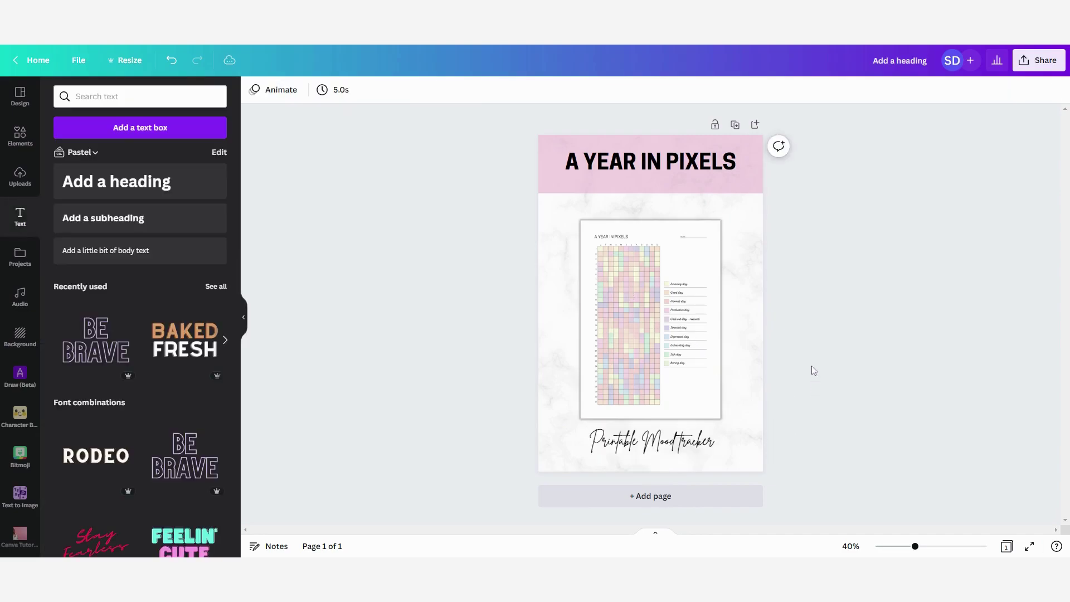
{"action": "left_click_drag", "start_coordinate": [641, 442], "coordinate": [634, 446]}
{"action": "left_click", "coordinate": [910, 337]}
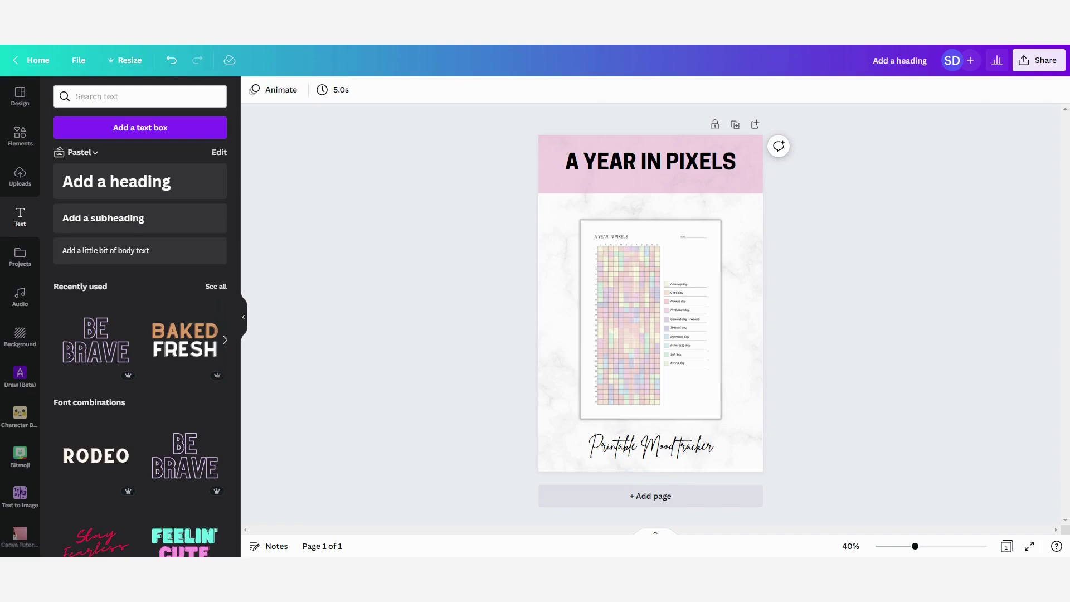
Add a second page and place the uploaded mockup photo with the plant, tracker sheet and pen on it
{"action": "left_click", "coordinate": [20, 136]}
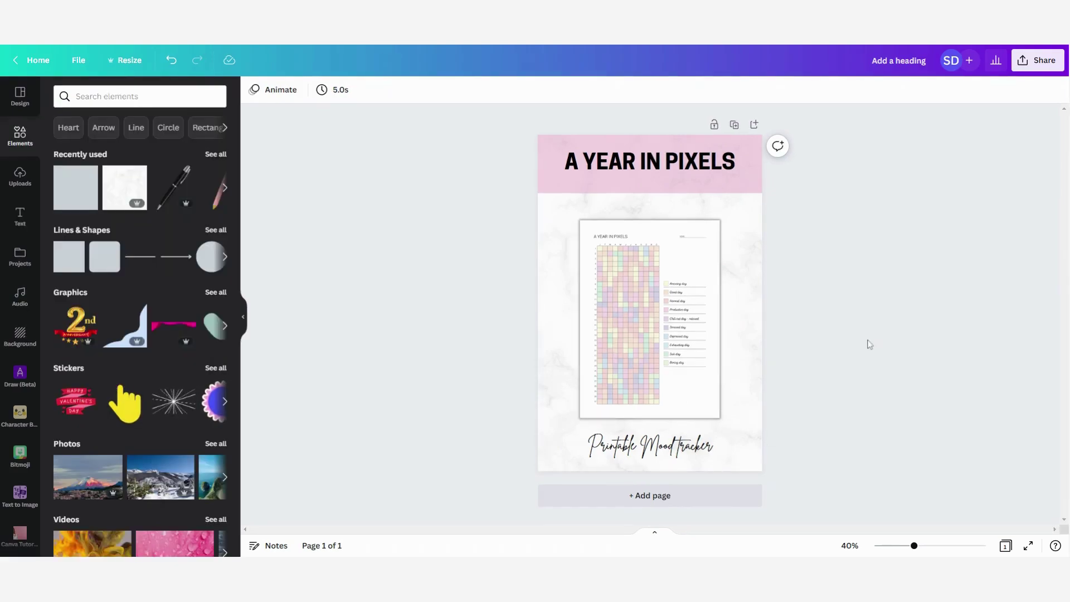
{"action": "left_click", "coordinate": [612, 493]}
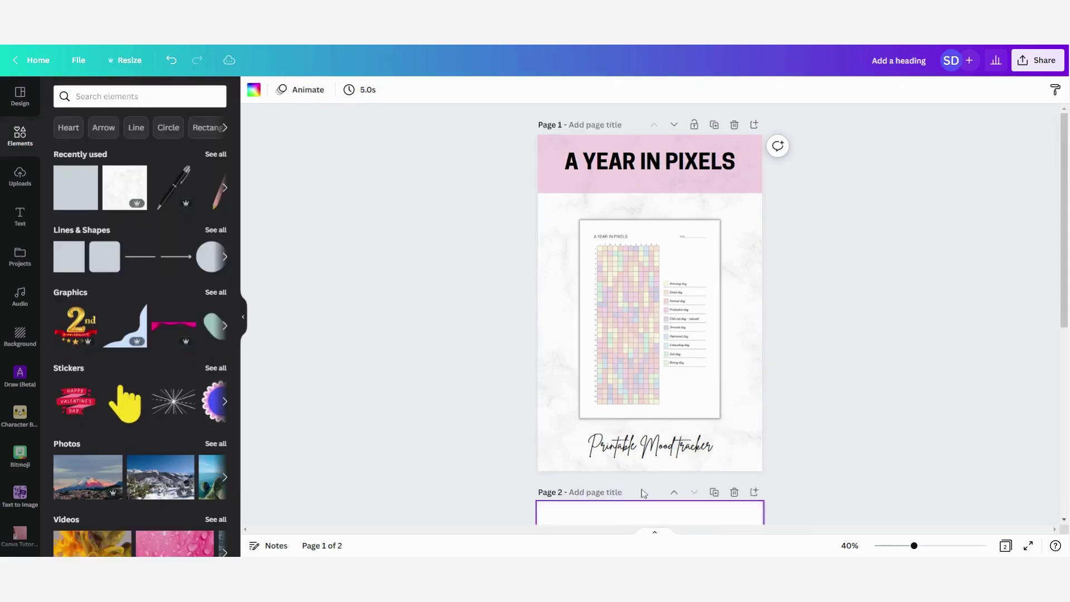
{"action": "scroll", "coordinate": [844, 234], "scroll_direction": "up", "scroll_amount": 2}
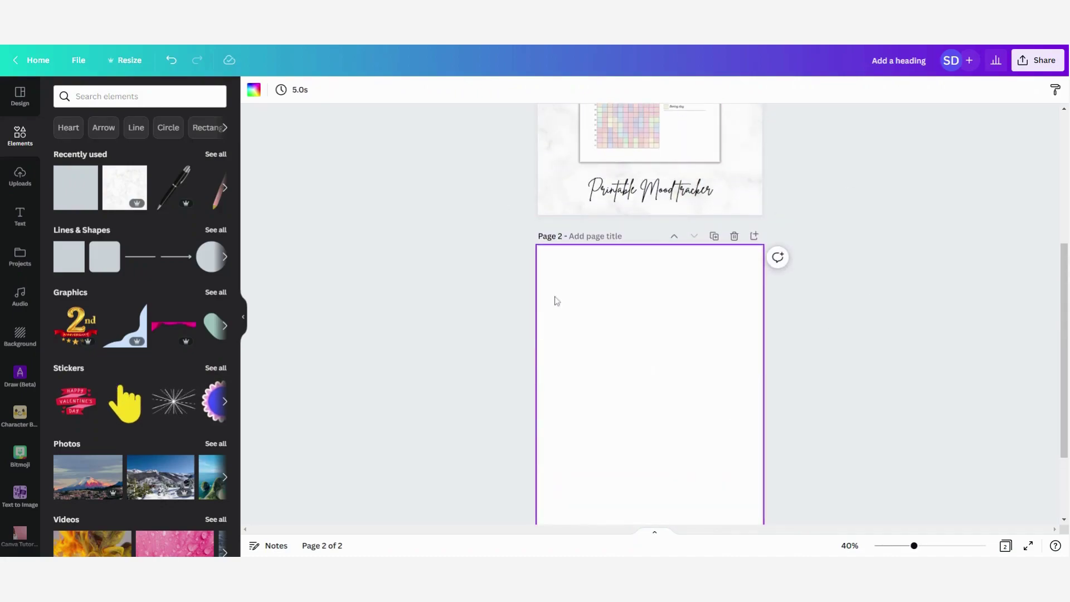
{"action": "scroll", "coordinate": [828, 290], "scroll_direction": "down", "scroll_amount": 2}
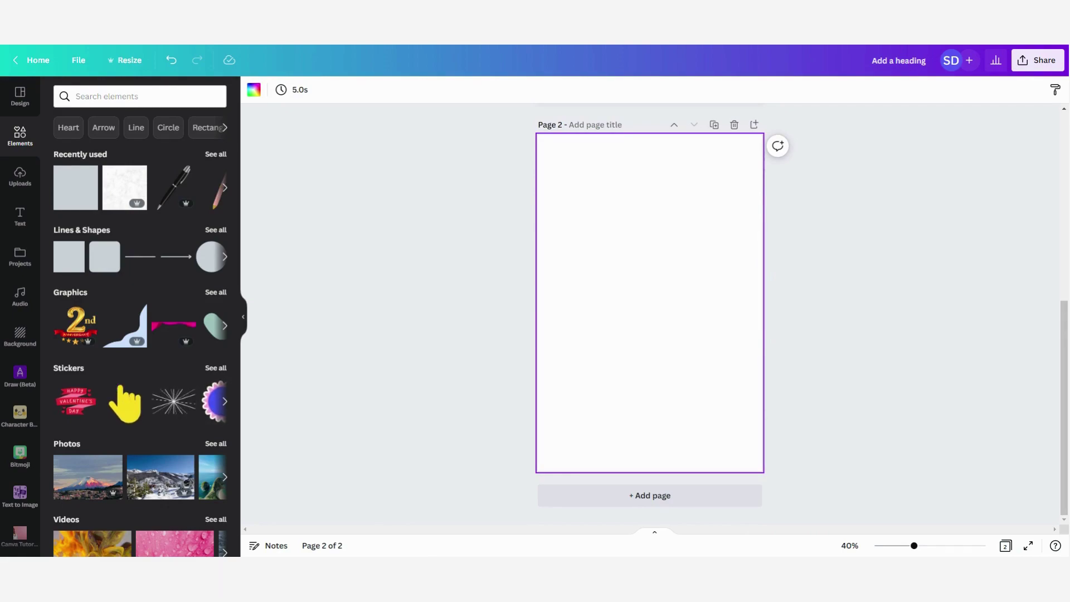
{"action": "left_click", "coordinate": [20, 177]}
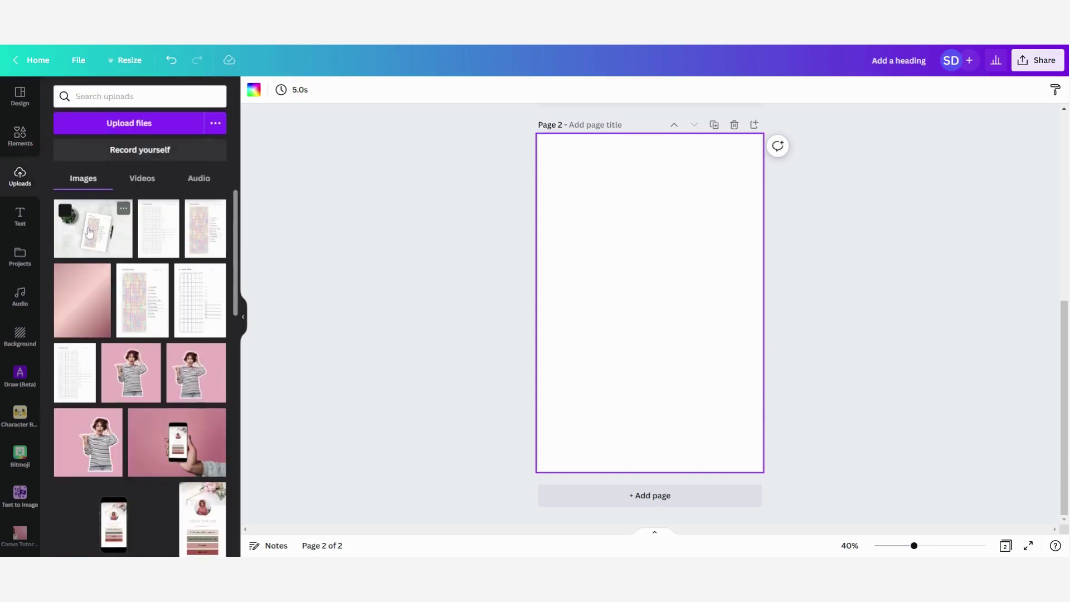
{"action": "left_click", "coordinate": [89, 233]}
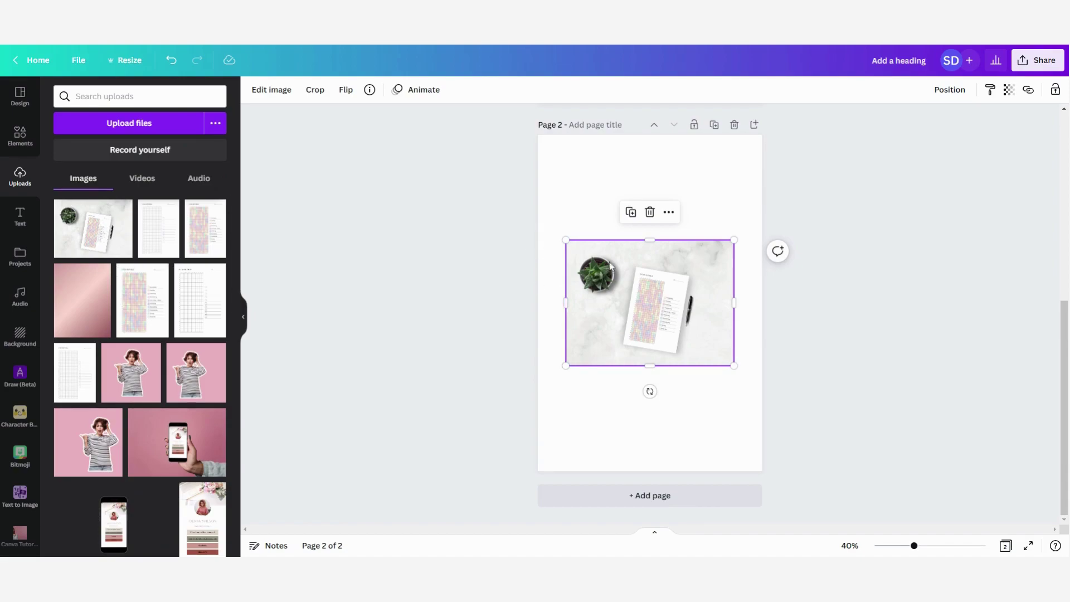
Enlarge and position the mockup photo so it covers page 2 except for an empty strip along the page's top
{"action": "left_click_drag", "start_coordinate": [565, 240], "coordinate": [518, 203]}
{"action": "left_click_drag", "start_coordinate": [736, 368], "coordinate": [736, 409]}
{"action": "left_click_drag", "start_coordinate": [831, 239], "coordinate": [894, 192]}
{"action": "left_click_drag", "start_coordinate": [697, 312], "coordinate": [650, 315]}
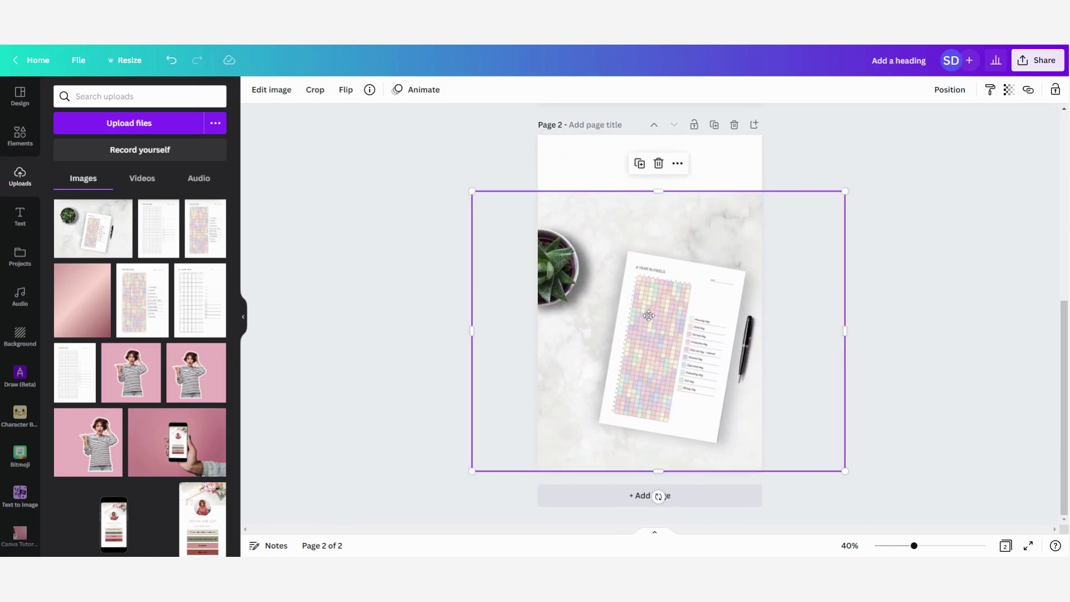
{"action": "left_click", "coordinate": [919, 283]}
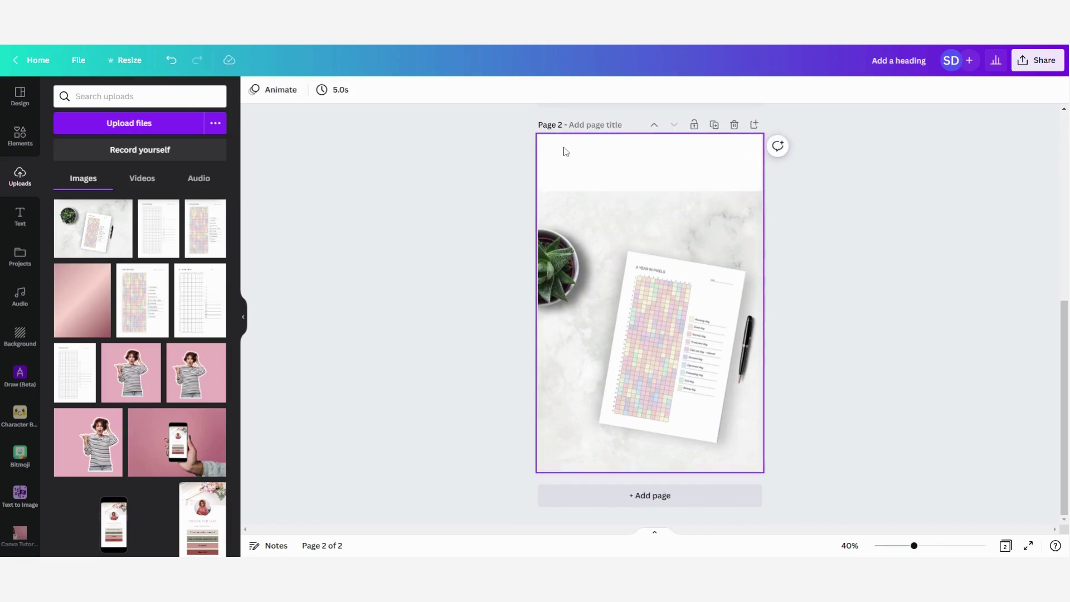
Add a square shape to page 2 and stretch it to fill the empty strip above the mockup photo
{"action": "left_click", "coordinate": [28, 144]}
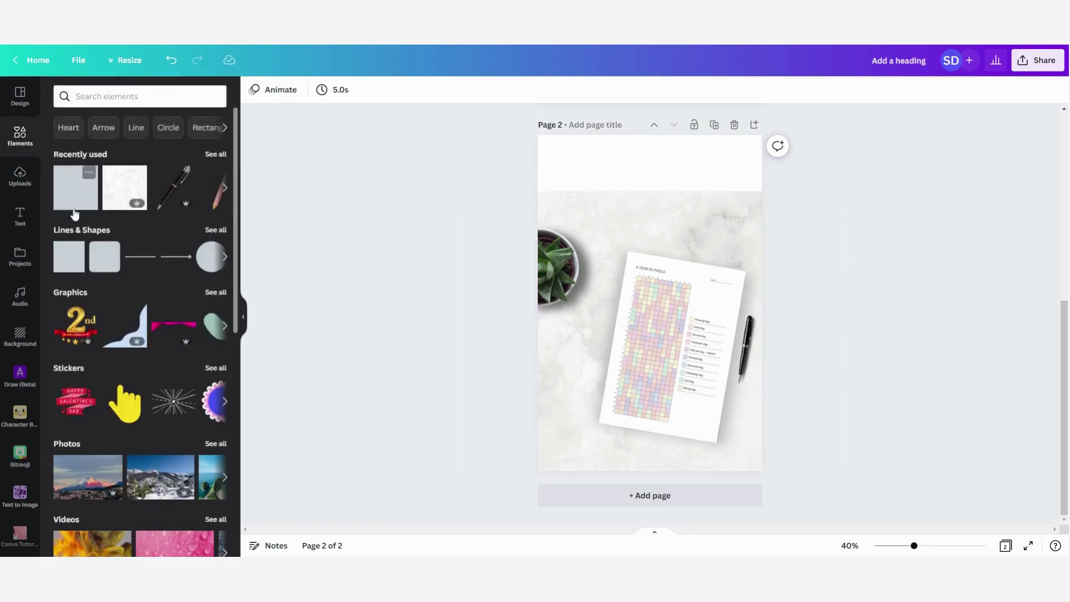
{"action": "left_click", "coordinate": [71, 190]}
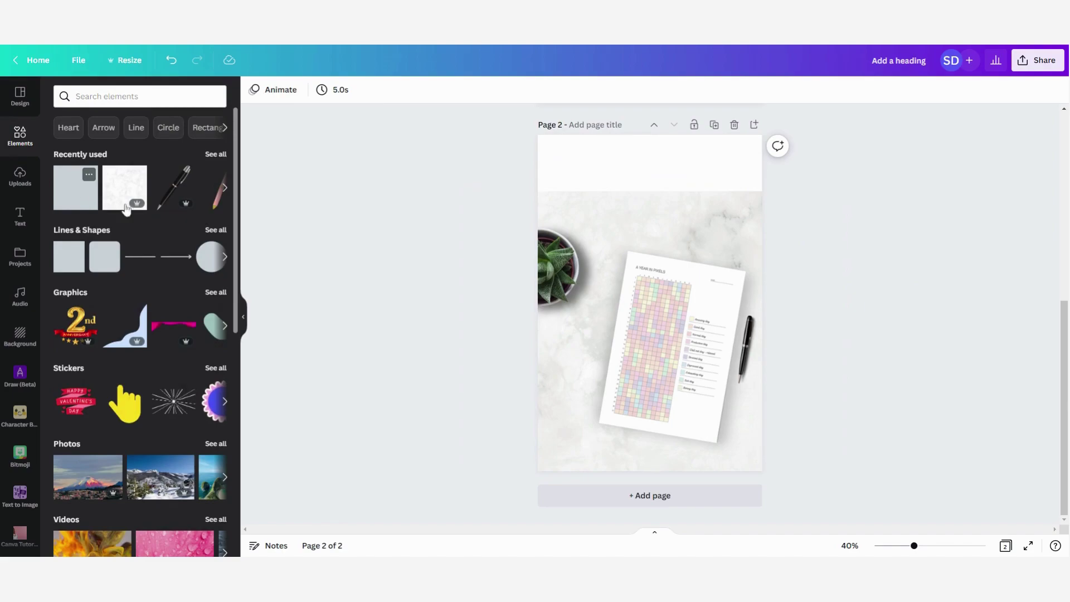
{"action": "left_click_drag", "start_coordinate": [648, 295], "coordinate": [789, 167]}
{"action": "left_click_drag", "start_coordinate": [667, 199], "coordinate": [664, 191]}
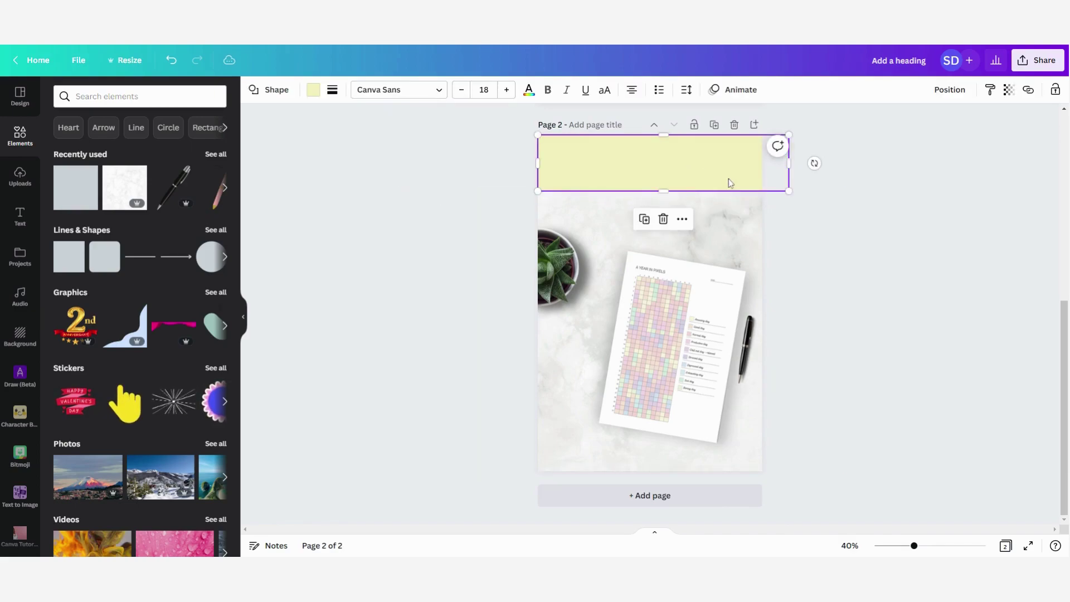
Recolour the page 2 banner shape to a pastel purple from the Pastel palette and set its transparency to 71
{"action": "left_click", "coordinate": [313, 90]}
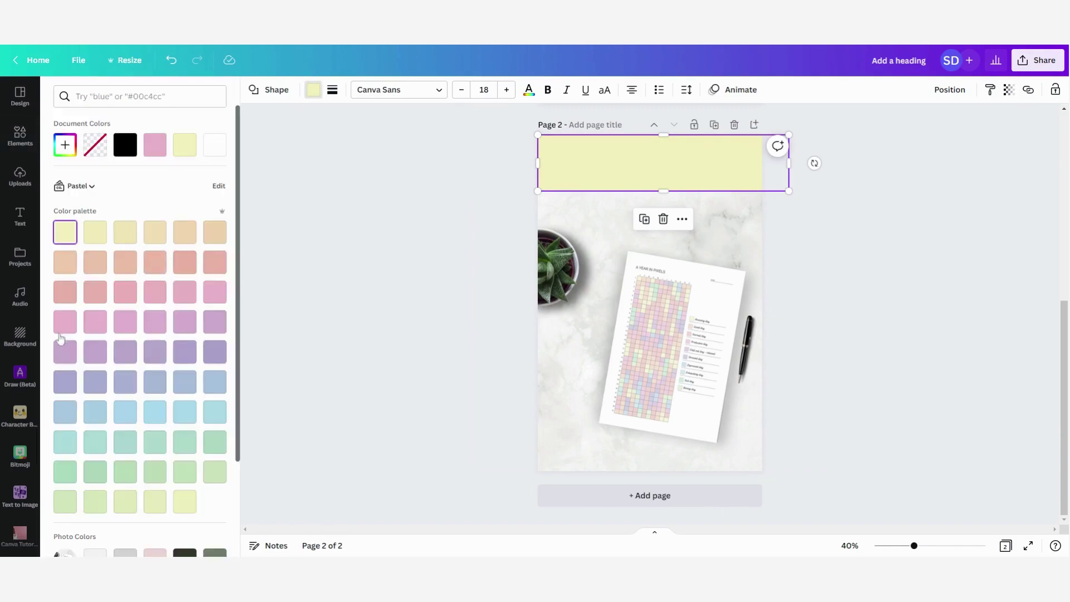
{"action": "left_click", "coordinate": [65, 351]}
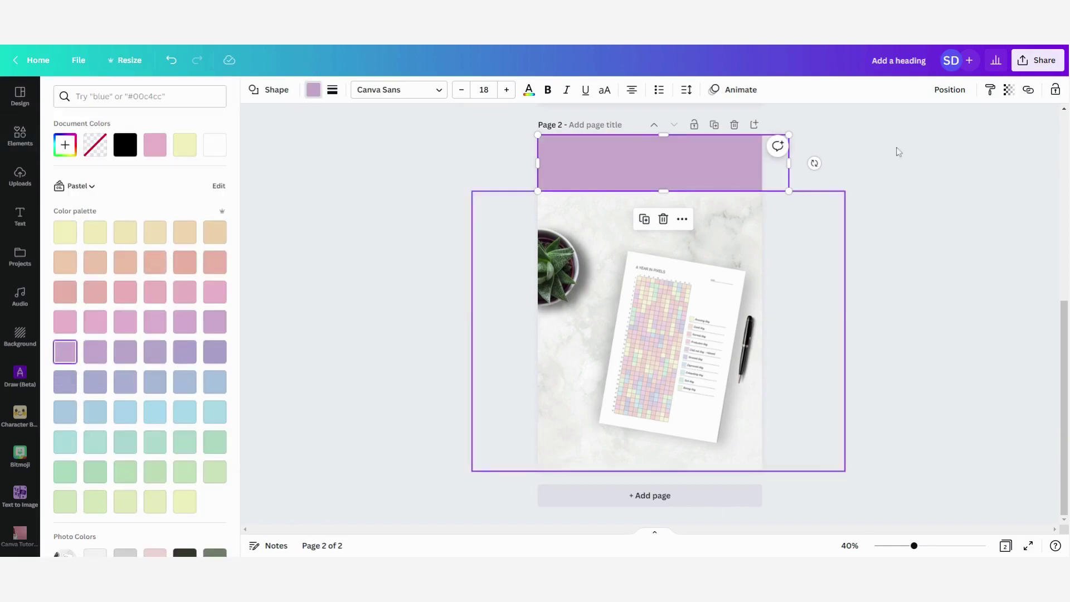
{"action": "left_click", "coordinate": [1009, 90]}
{"action": "left_click_drag", "start_coordinate": [1012, 138], "coordinate": [980, 142]}
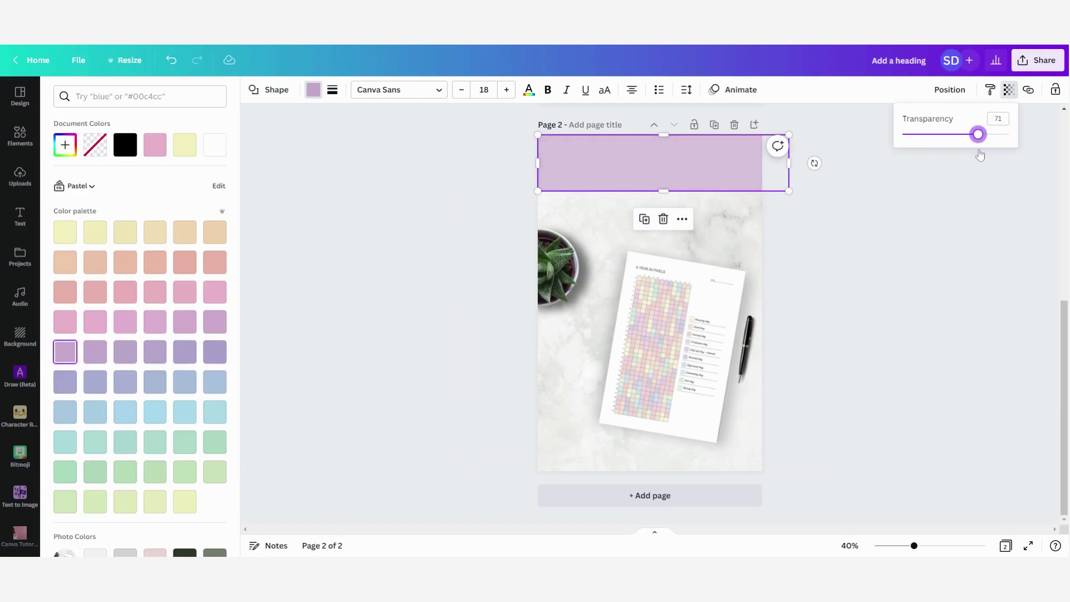
{"action": "left_click", "coordinate": [920, 279]}
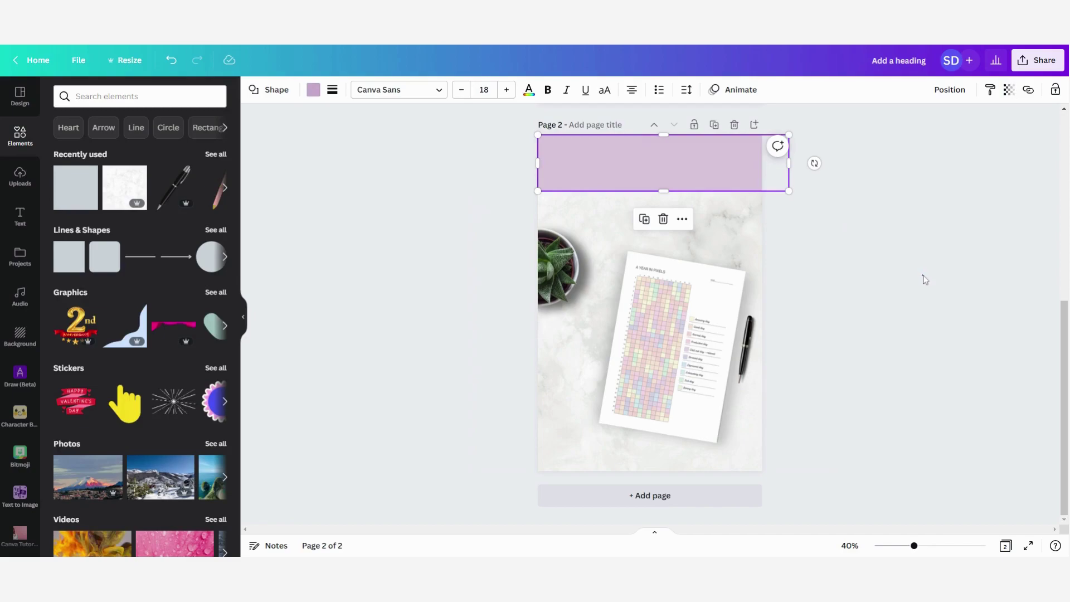
{"action": "left_click", "coordinate": [925, 279]}
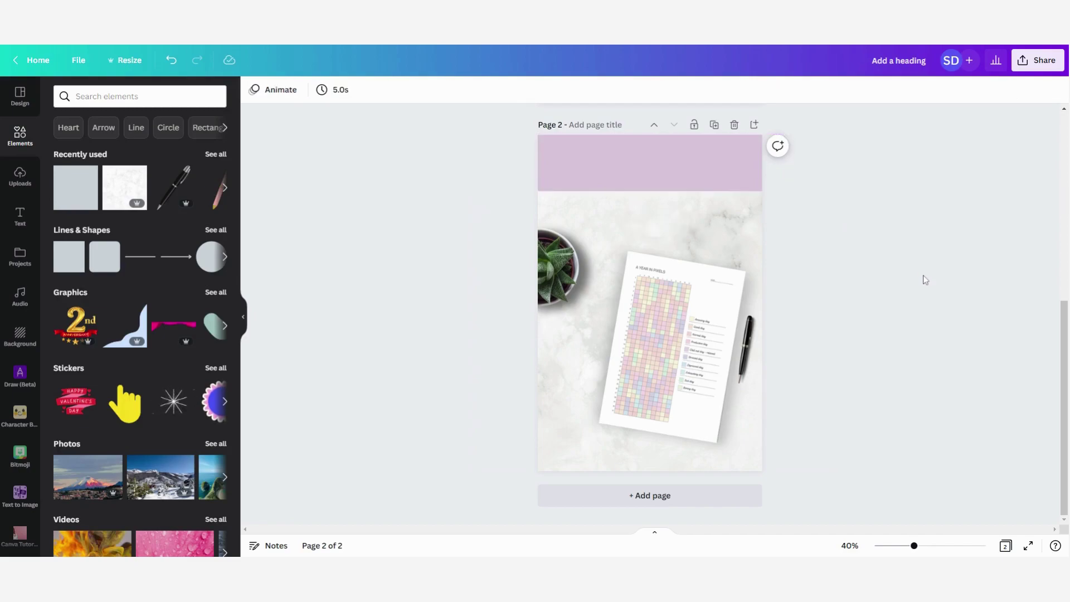
Add the heading "A YEAR IN PIXELS" to page 2 and place it centred on the purple banner
{"action": "left_click", "coordinate": [16, 222]}
{"action": "left_click", "coordinate": [156, 183]}
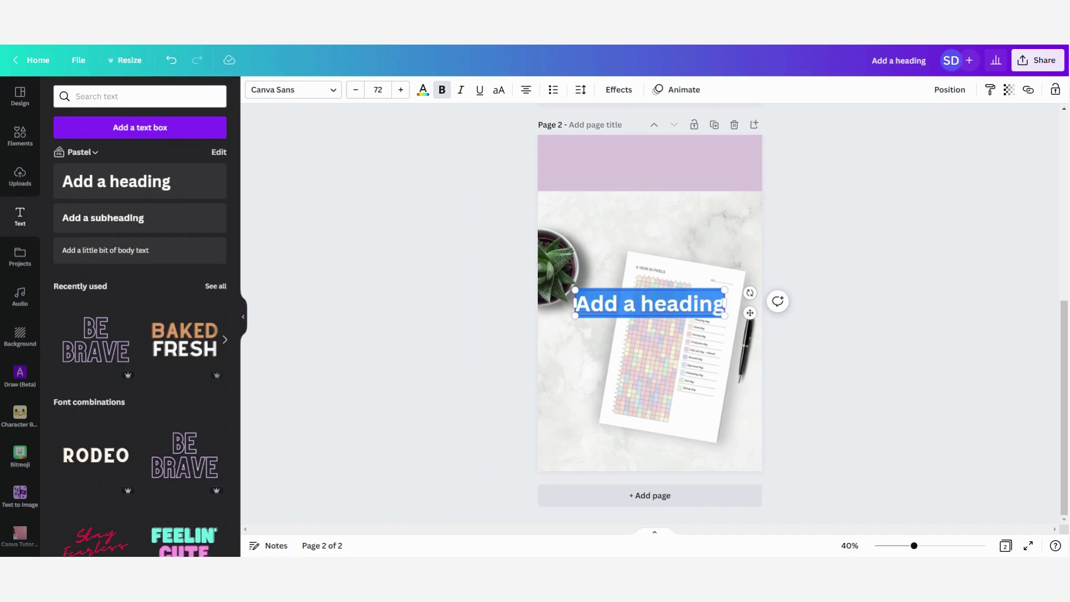
{"action": "type", "text": "A YEAR IN P"}
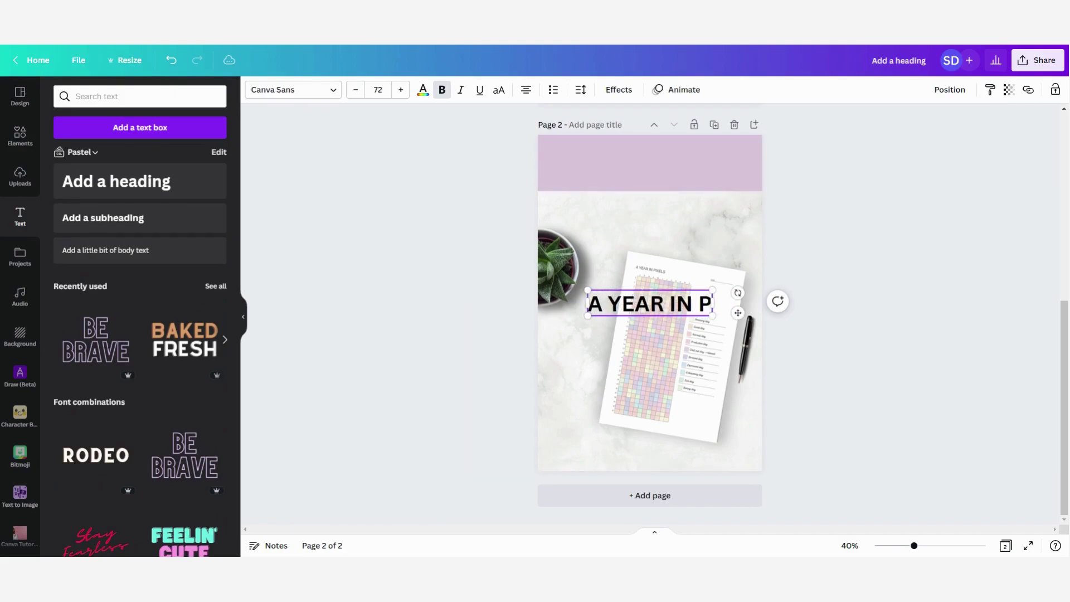
{"action": "type", "text": "IXELS"}
{"action": "left_click", "coordinate": [926, 270]}
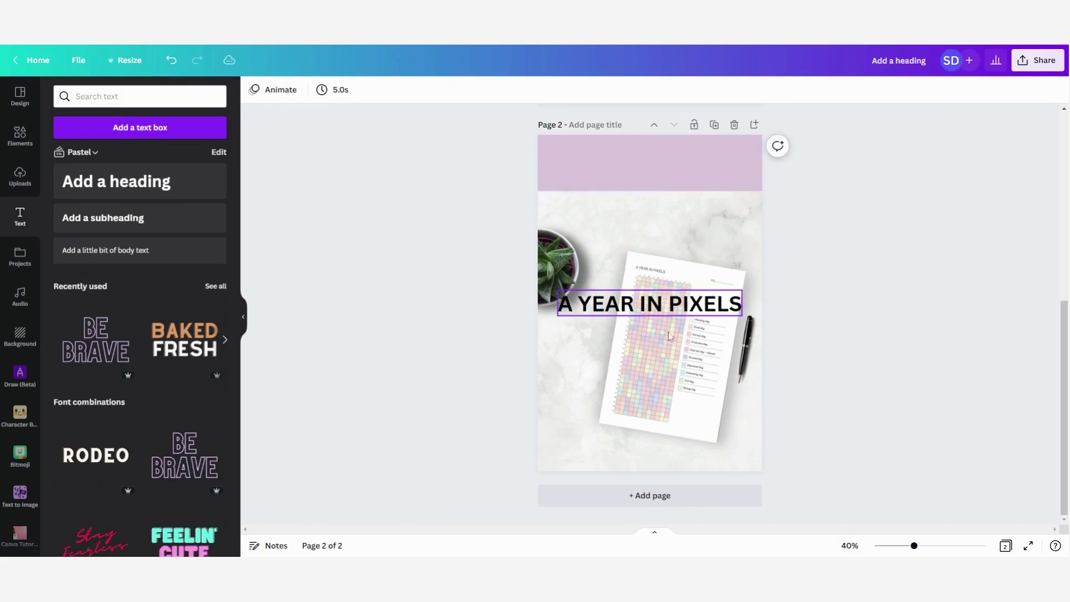
{"action": "left_click_drag", "start_coordinate": [655, 312], "coordinate": [640, 168]}
Set the page 2 heading in the Cooper Hewitt font and nudge it slightly higher on the banner
{"action": "left_click", "coordinate": [640, 169]}
{"action": "key", "text": "ctrl+a"}
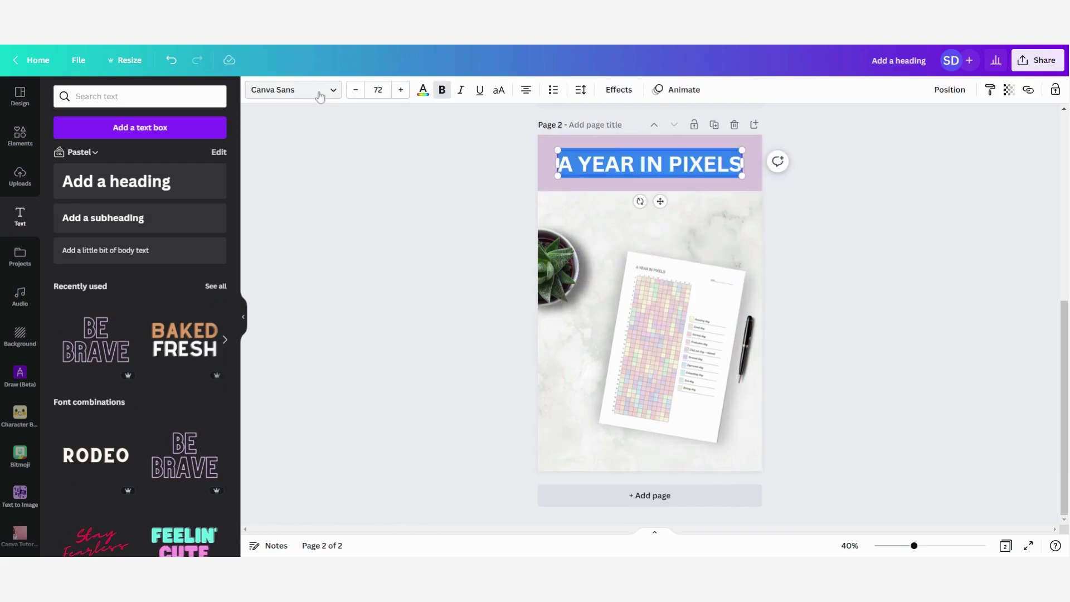
{"action": "left_click", "coordinate": [293, 89]}
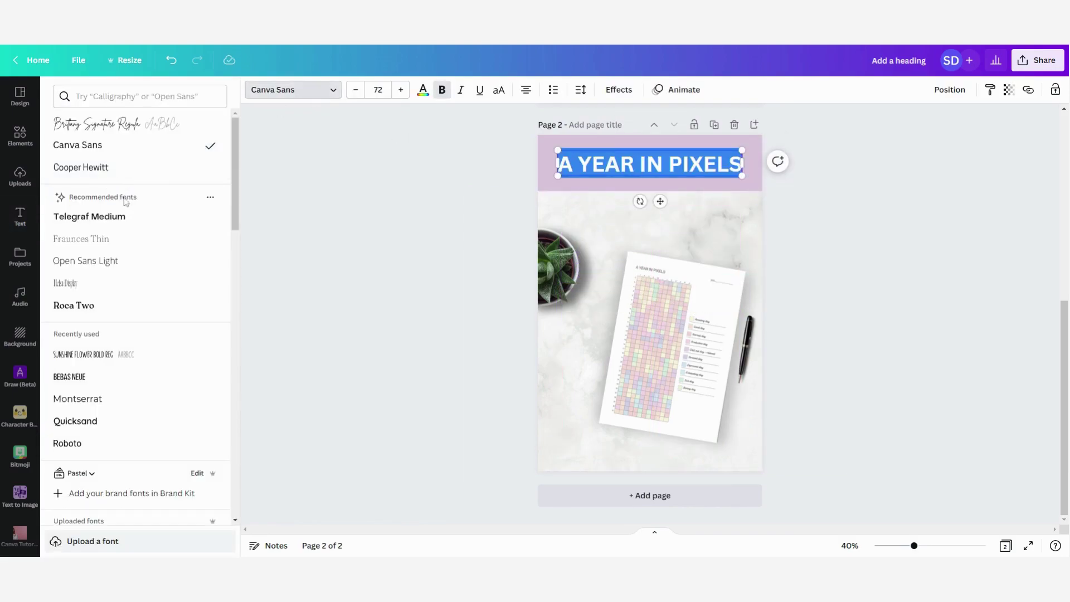
{"action": "left_click", "coordinate": [119, 167]}
{"action": "left_click", "coordinate": [940, 211]}
{"action": "left_click_drag", "start_coordinate": [686, 161], "coordinate": [687, 157]}
{"action": "left_click", "coordinate": [930, 270]}
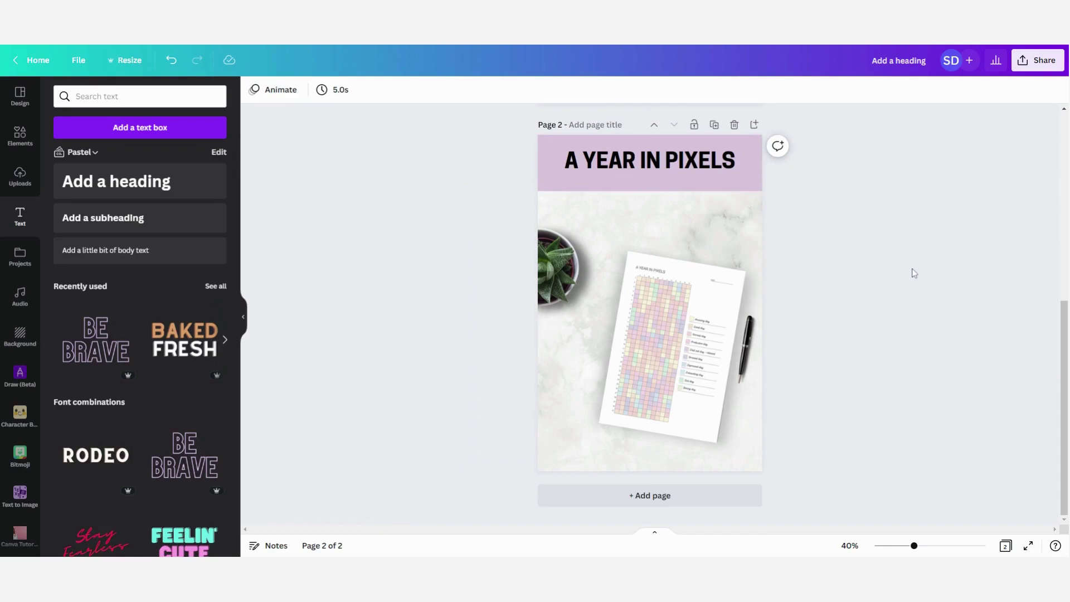
Compare the pin designs on pages 1 and 2 and browse the Pinterest Pin templates for layout ideas
{"action": "scroll", "coordinate": [914, 305], "scroll_direction": "up", "scroll_amount": 5}
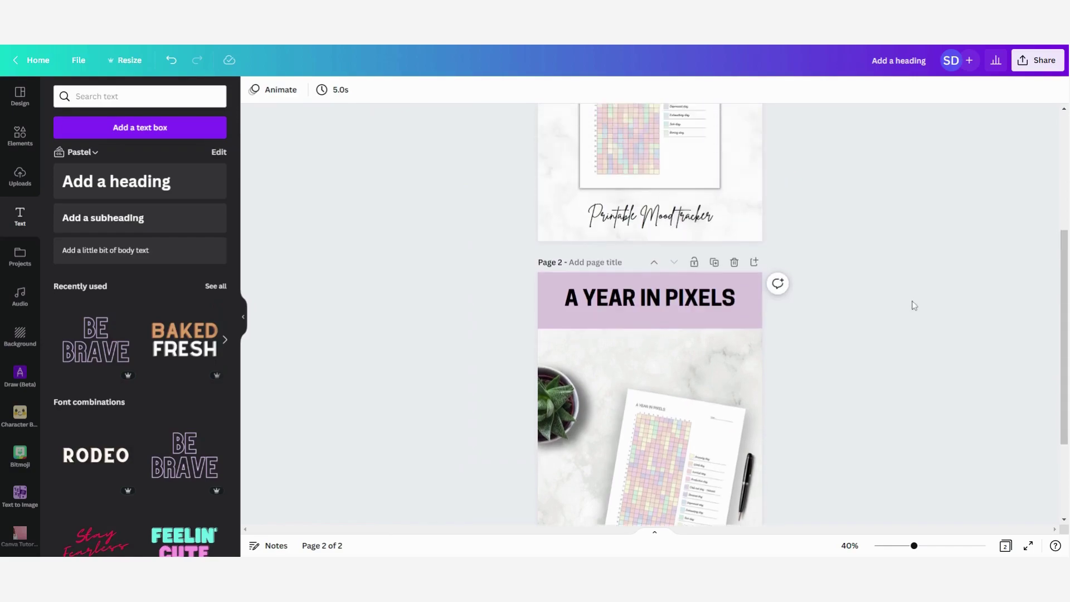
{"action": "scroll", "coordinate": [914, 308], "scroll_direction": "up", "scroll_amount": 2}
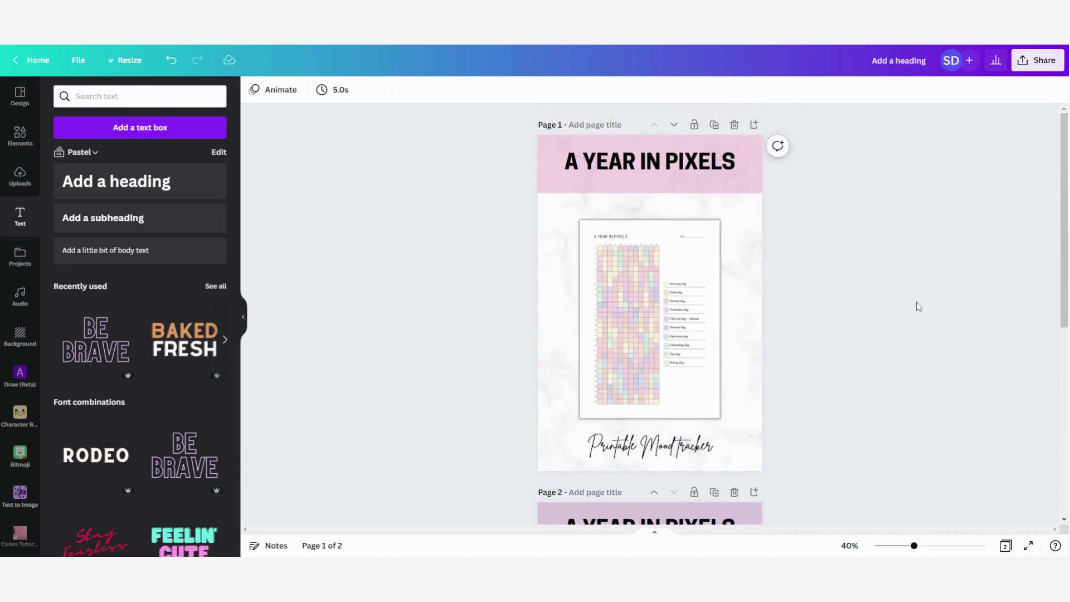
{"action": "scroll", "coordinate": [919, 295], "scroll_direction": "down", "scroll_amount": 2}
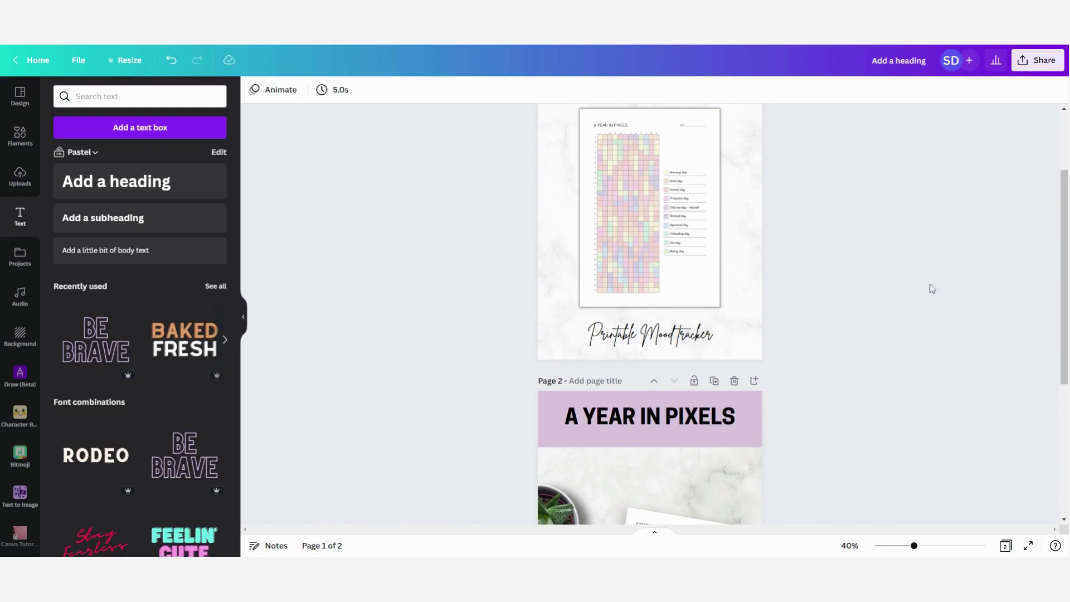
{"action": "scroll", "coordinate": [896, 284], "scroll_direction": "down", "scroll_amount": 5}
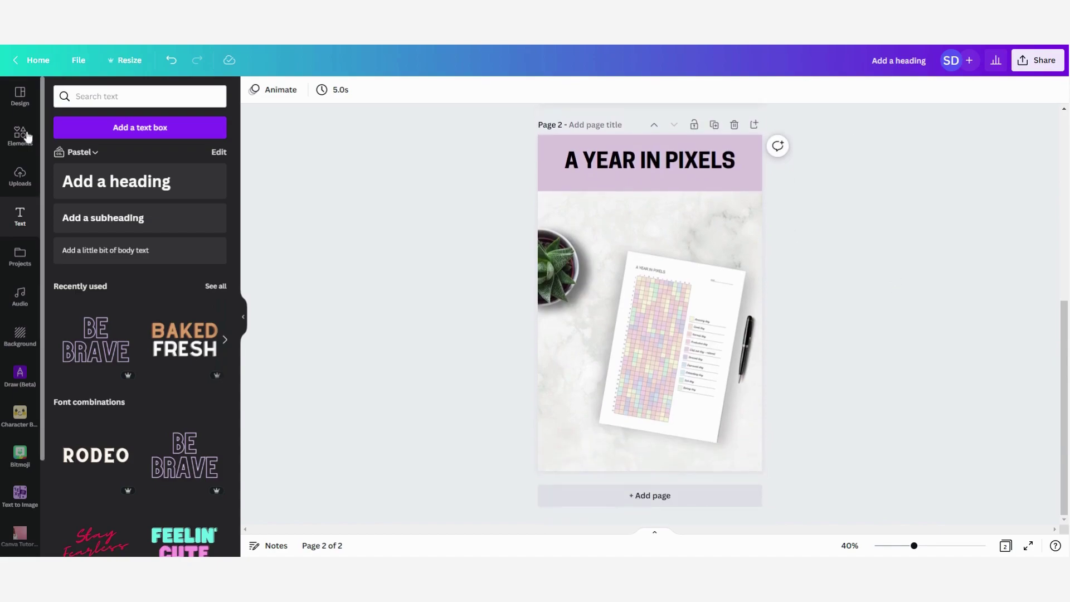
{"action": "left_click", "coordinate": [20, 96]}
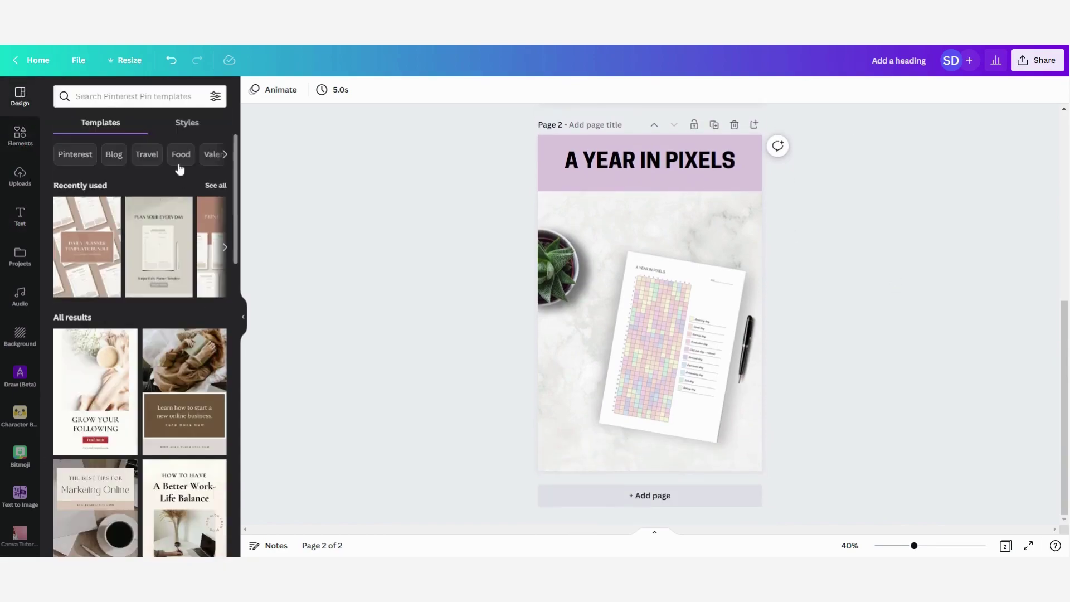
{"action": "scroll", "coordinate": [179, 169], "scroll_direction": "down", "scroll_amount": 2}
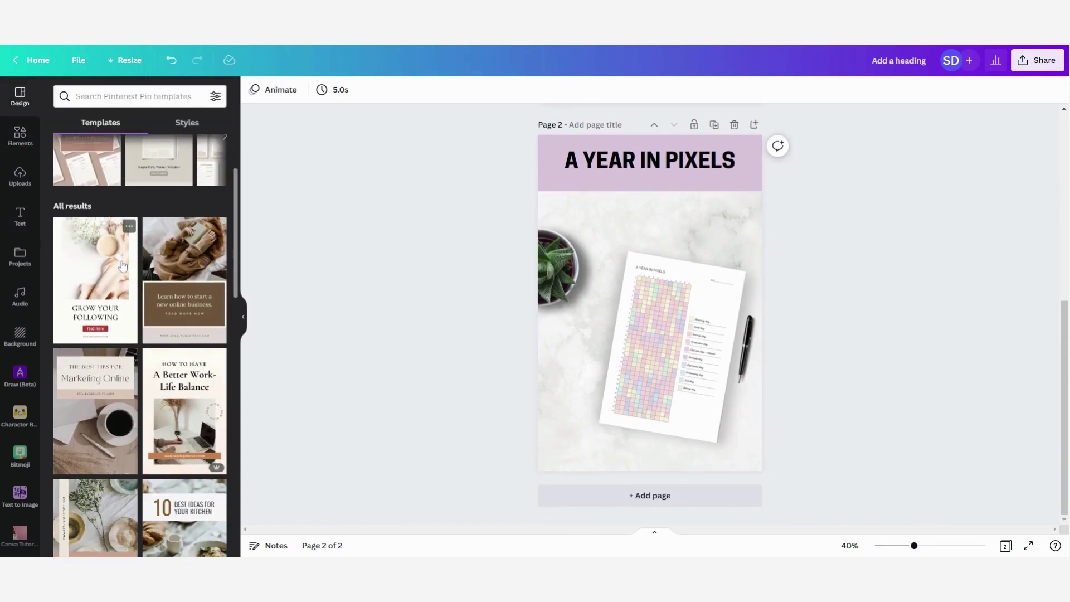
{"action": "scroll", "coordinate": [122, 266], "scroll_direction": "down", "scroll_amount": 2}
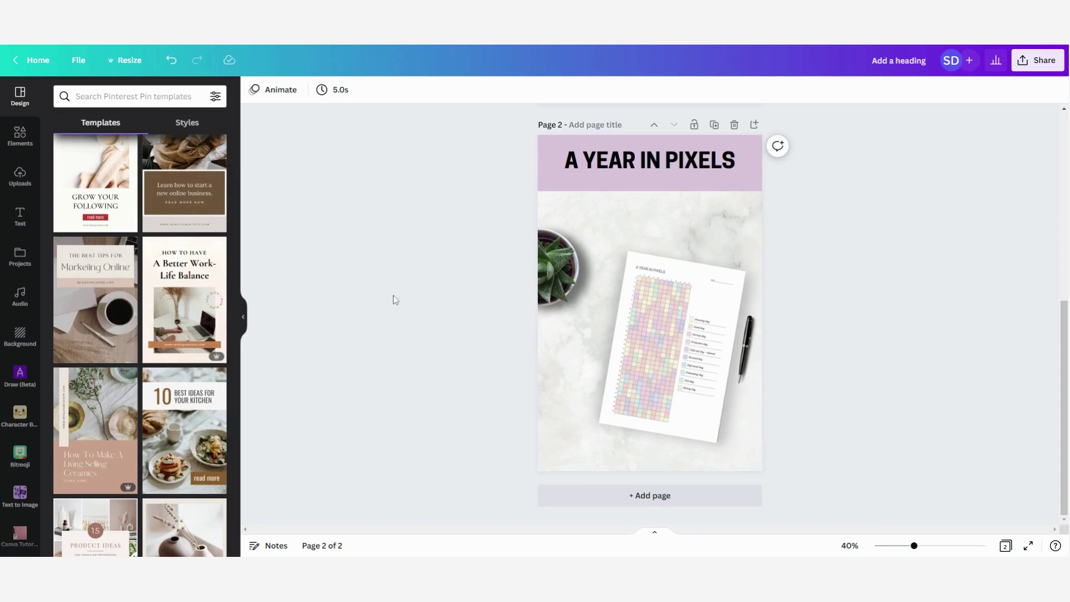
{"action": "scroll", "coordinate": [411, 364], "scroll_direction": "up", "scroll_amount": 5}
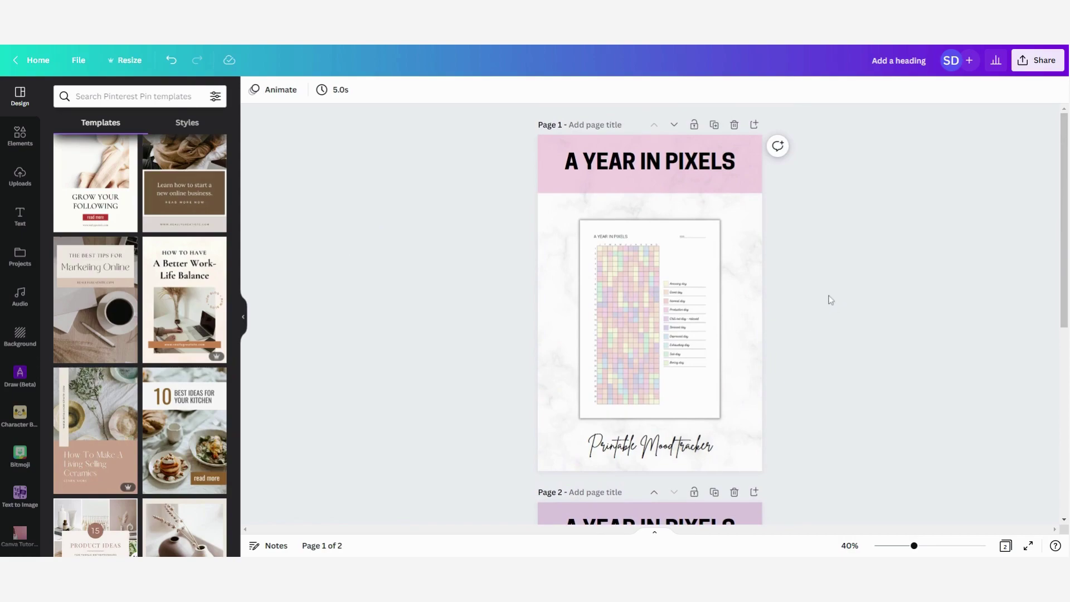
{"action": "scroll", "coordinate": [830, 301], "scroll_direction": "down", "scroll_amount": 2}
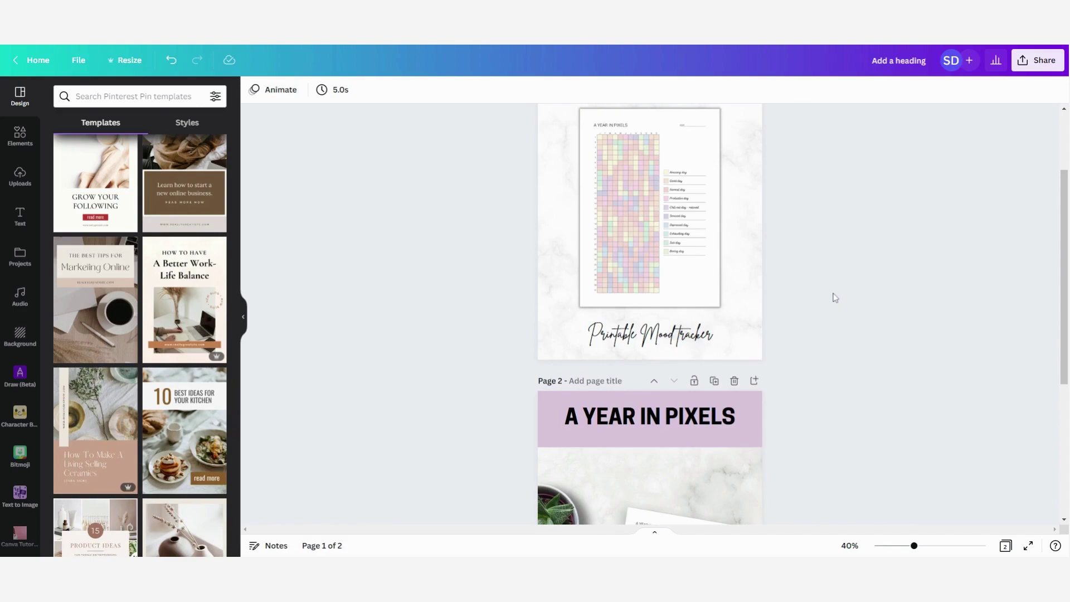